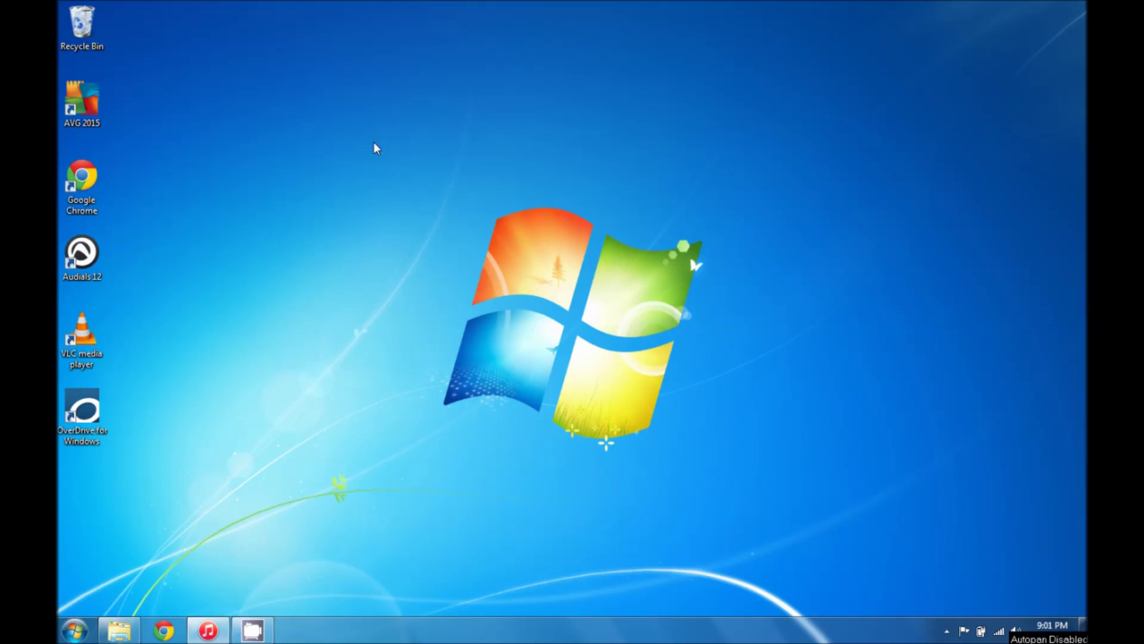
Bring up the open Unknown Artist folder window and close it.
{"action": "mouse_move", "coordinate": [111, 632]}
{"action": "left_click", "coordinate": [111, 632]}
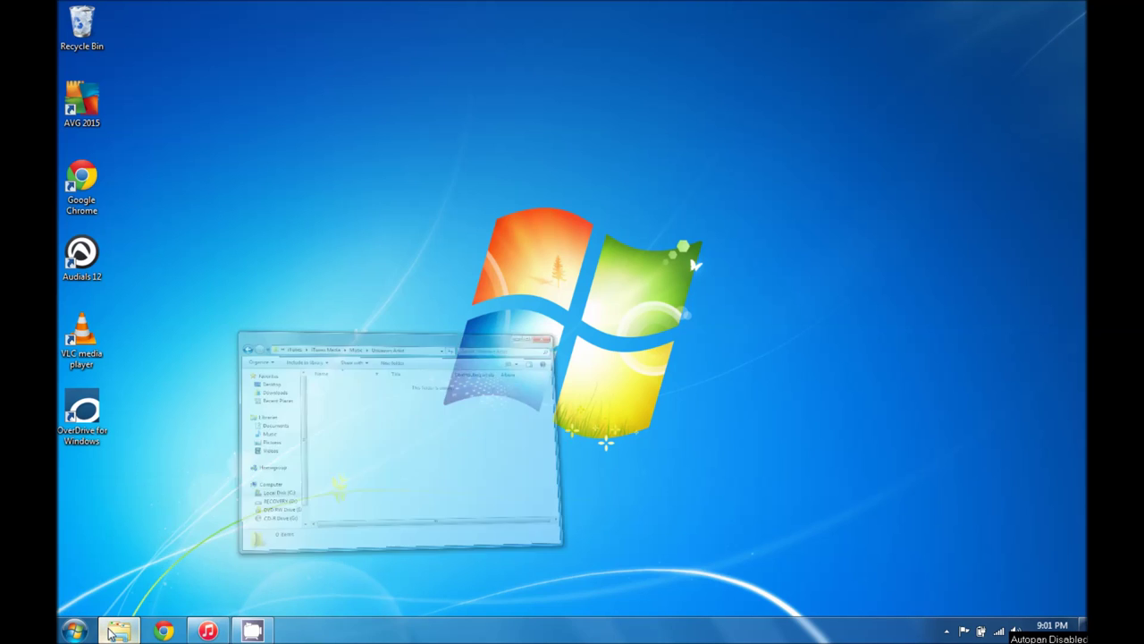
{"action": "left_click", "coordinate": [880, 115]}
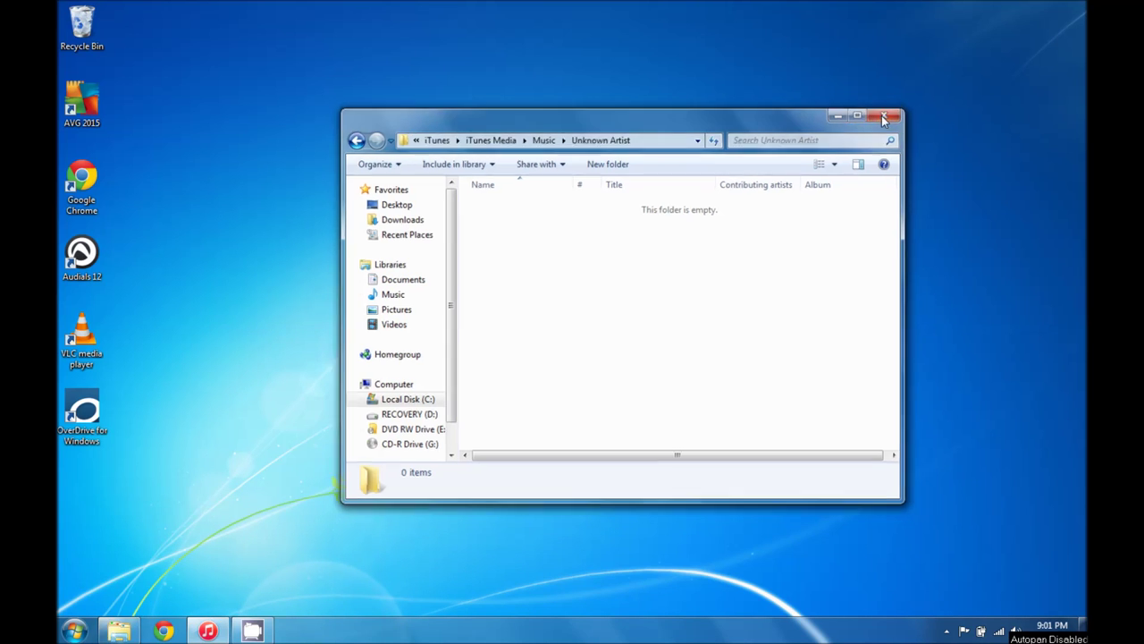
Check in the Control Panel's Folder Options that Hide extensions for known file types is unticked, and close the windows.
{"action": "left_click", "coordinate": [75, 630]}
{"action": "left_click", "coordinate": [302, 472]}
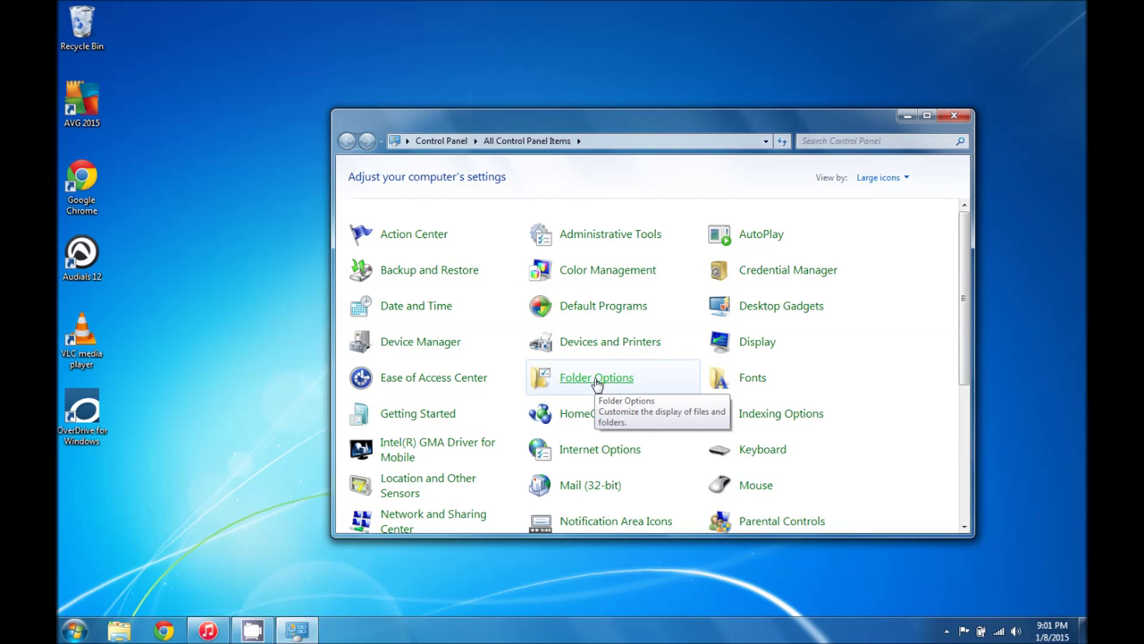
{"action": "left_click", "coordinate": [596, 379]}
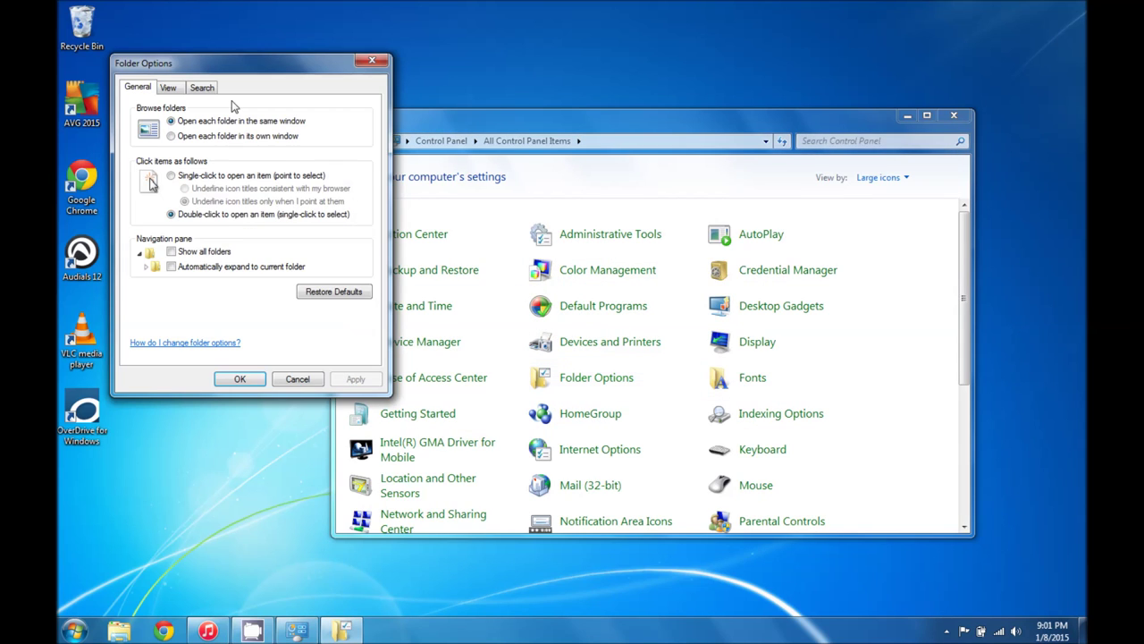
{"action": "left_click", "coordinate": [173, 90]}
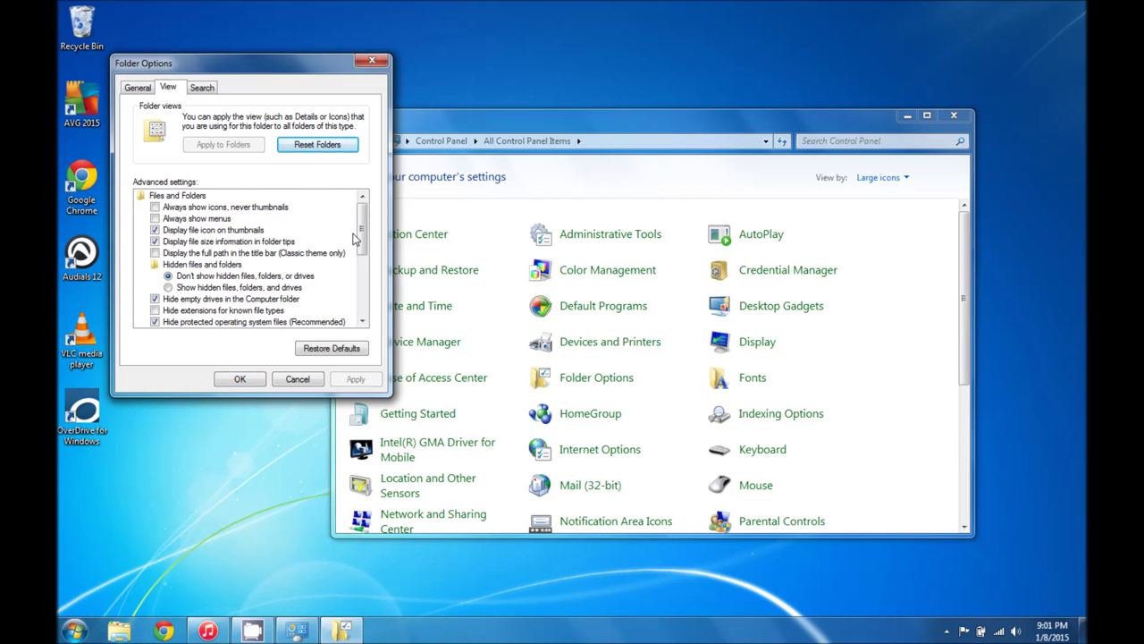
{"action": "left_click_drag", "start_coordinate": [364, 240], "coordinate": [353, 259]}
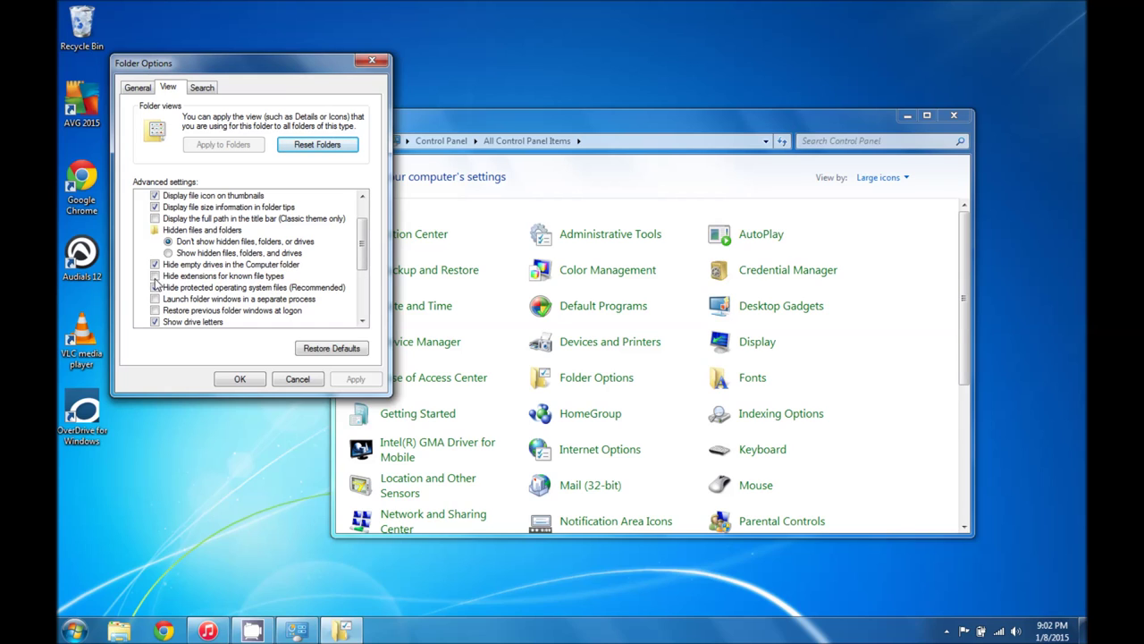
{"action": "left_click", "coordinate": [237, 379]}
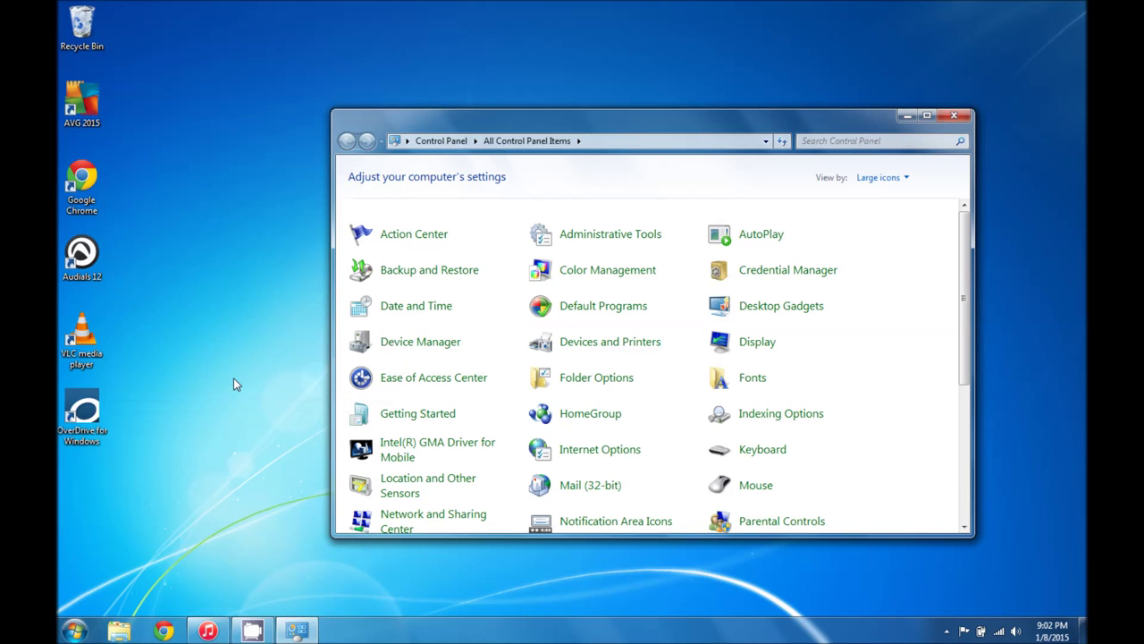
{"action": "left_click", "coordinate": [956, 117]}
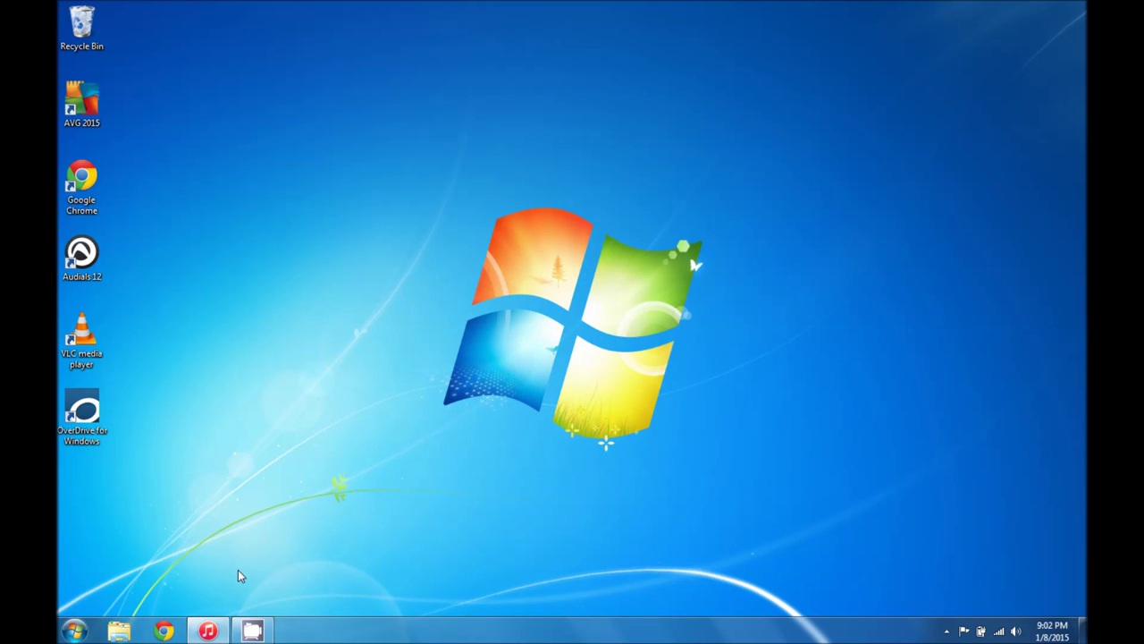
Switch to iTunes and set its CD import preferences to use the AAC Encoder.
{"action": "left_click", "coordinate": [205, 631]}
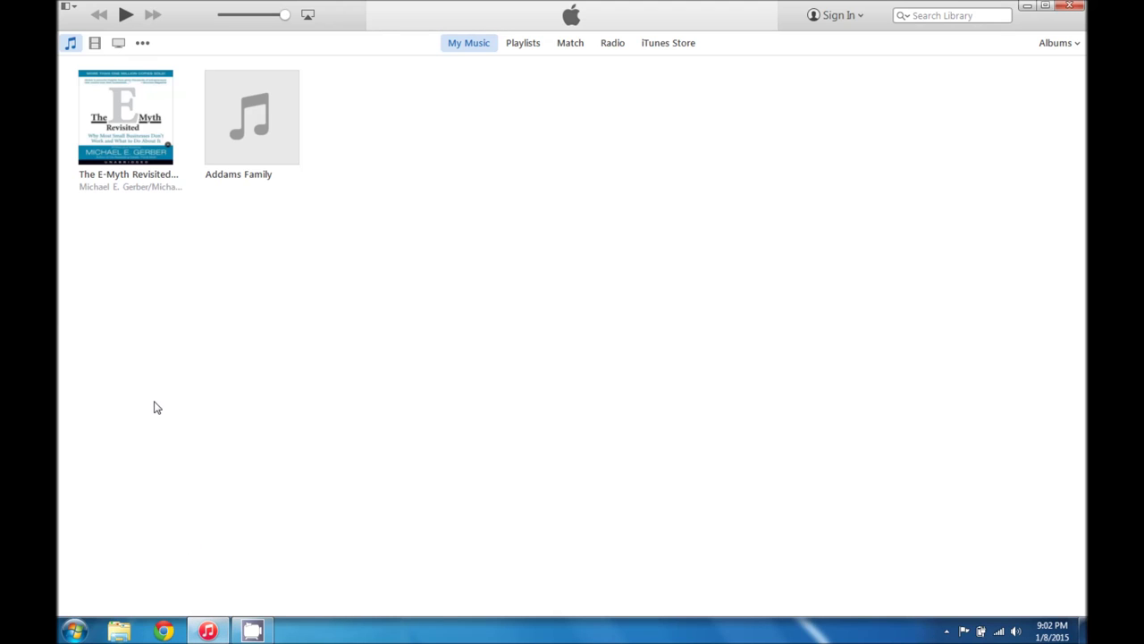
{"action": "left_click", "coordinate": [67, 7]}
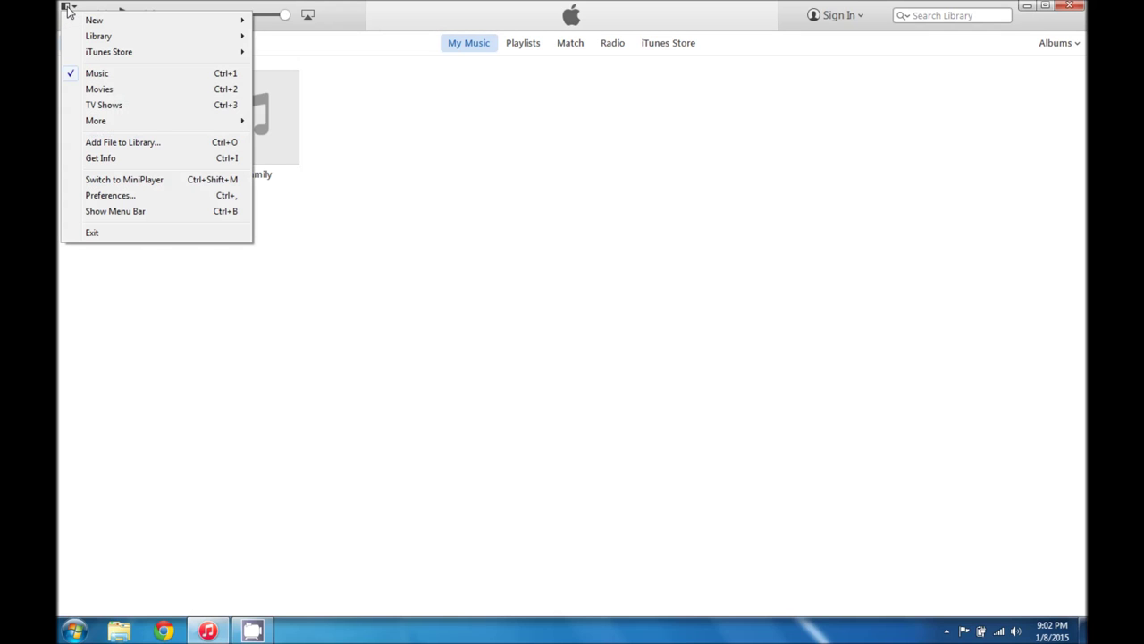
{"action": "left_click", "coordinate": [126, 196]}
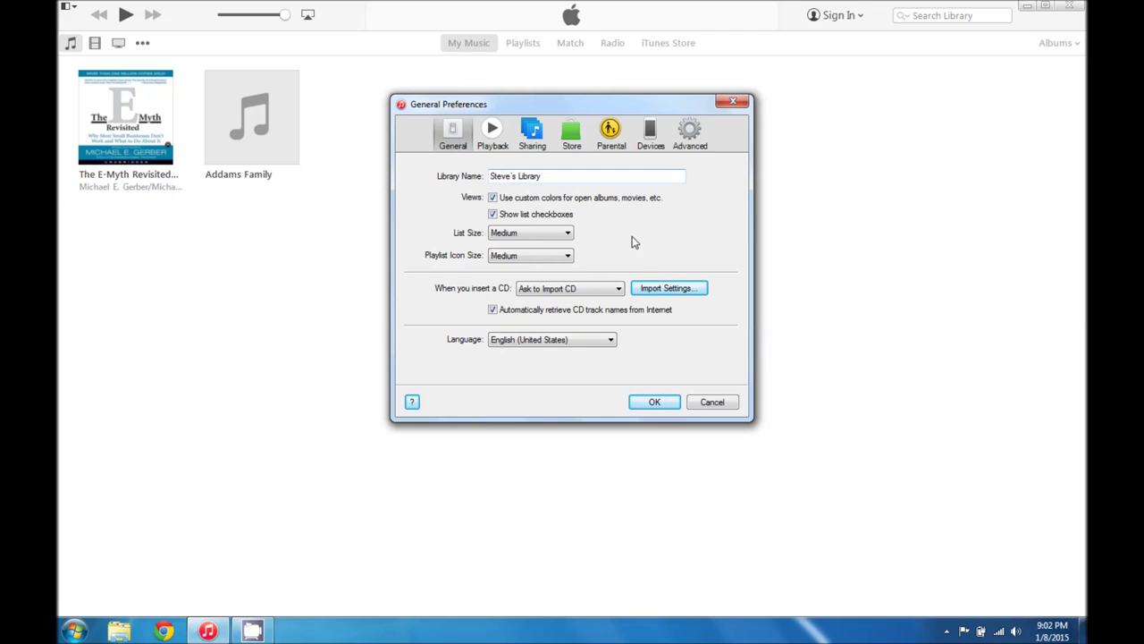
{"action": "left_click", "coordinate": [653, 289]}
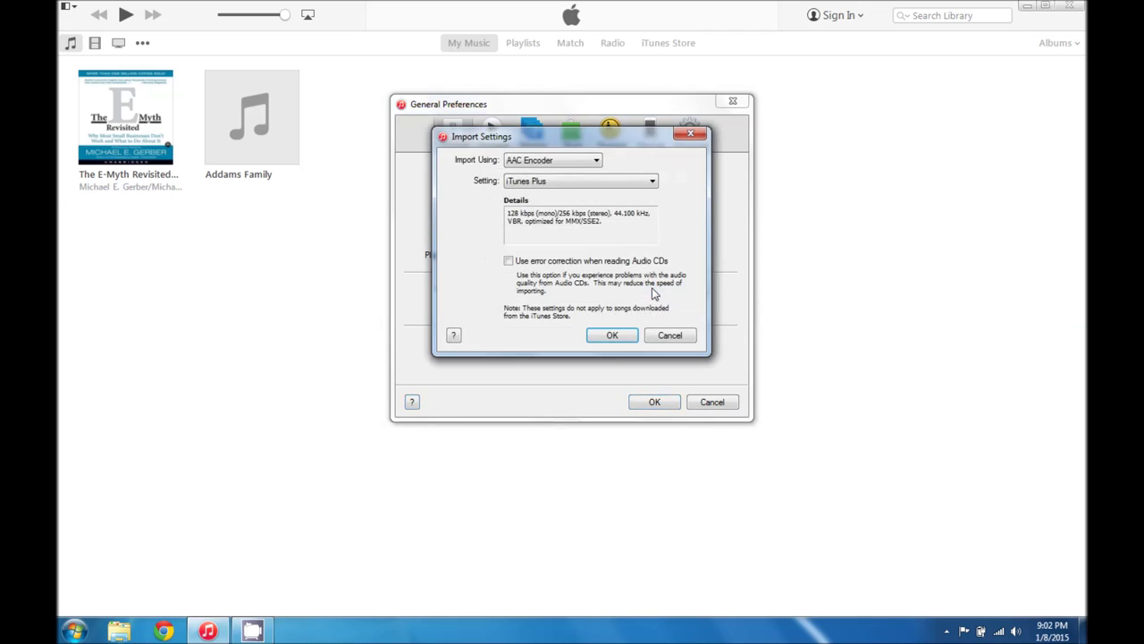
{"action": "left_click", "coordinate": [569, 166]}
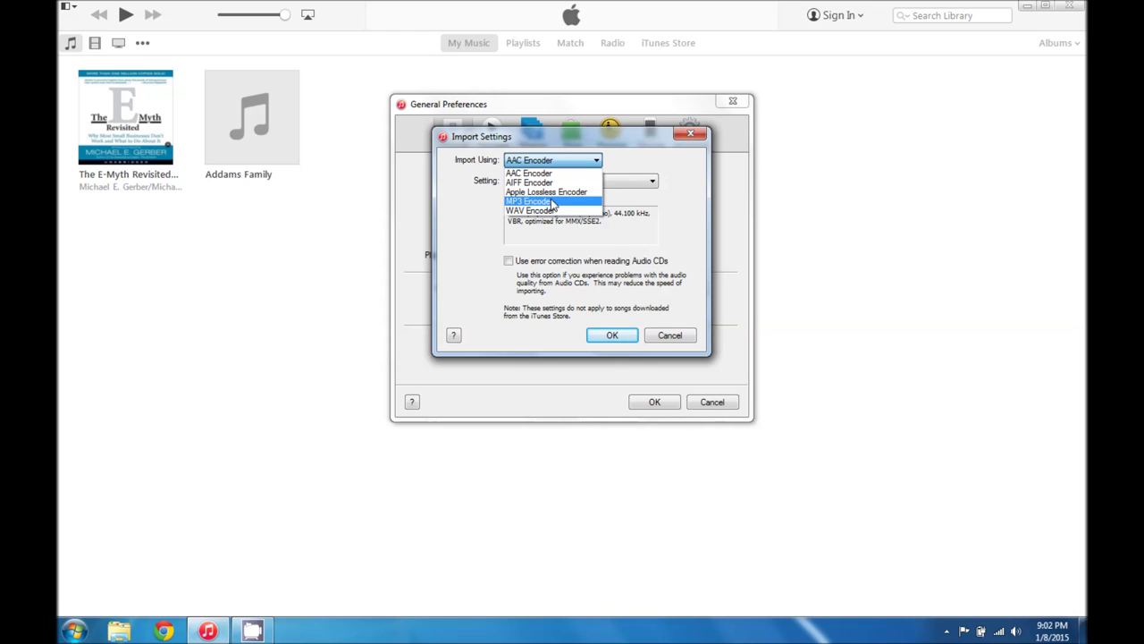
{"action": "left_click", "coordinate": [548, 175]}
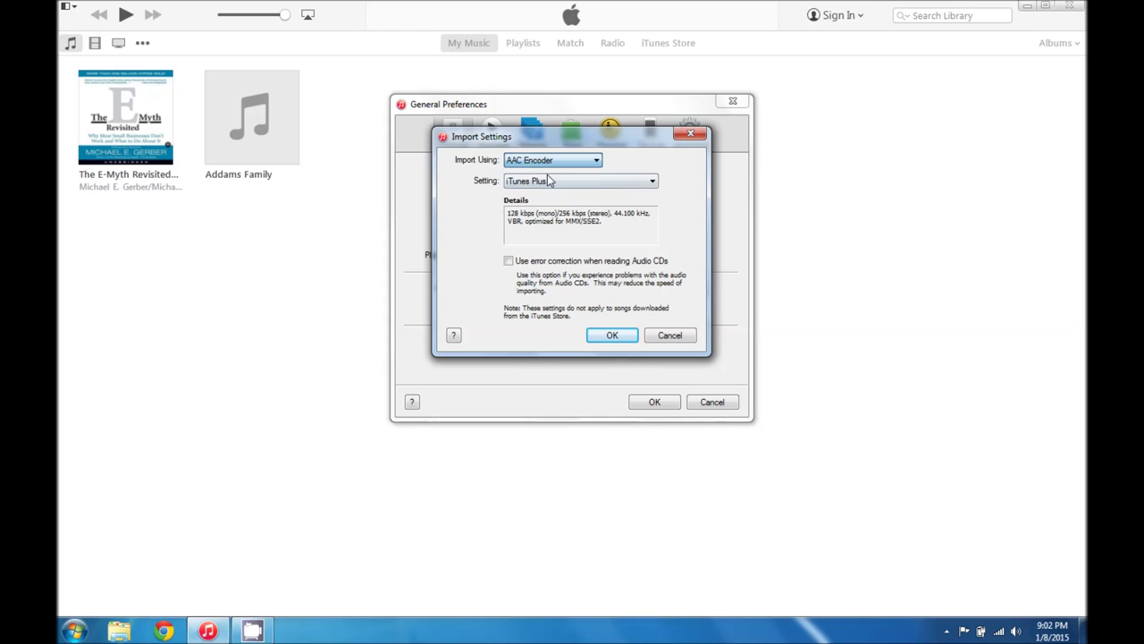
{"action": "left_click", "coordinate": [615, 337]}
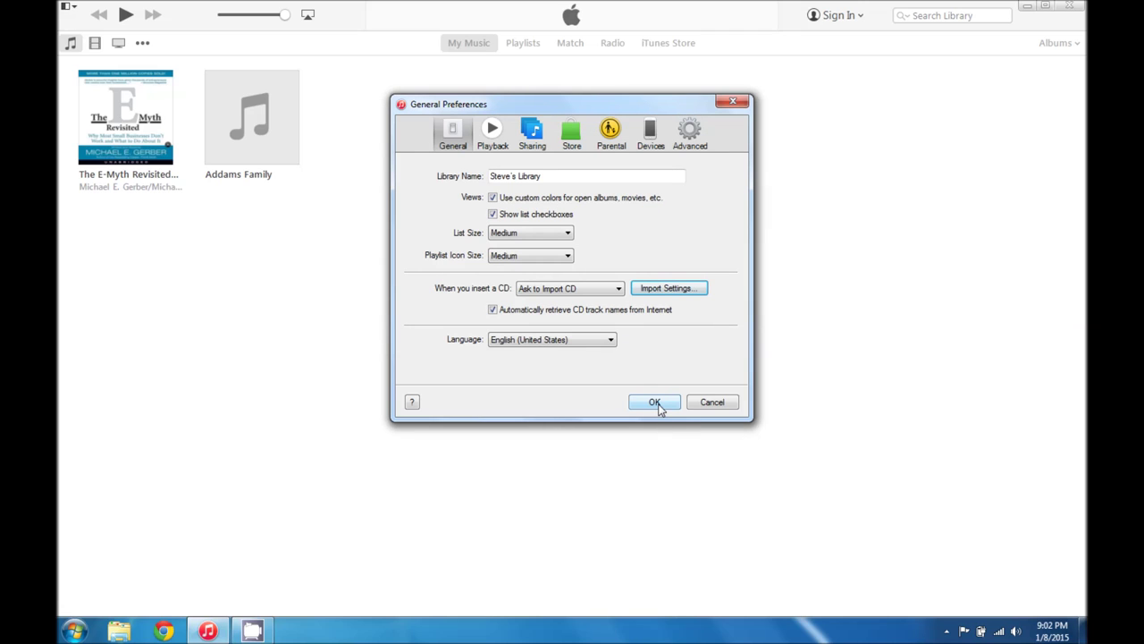
{"action": "left_click", "coordinate": [655, 404]}
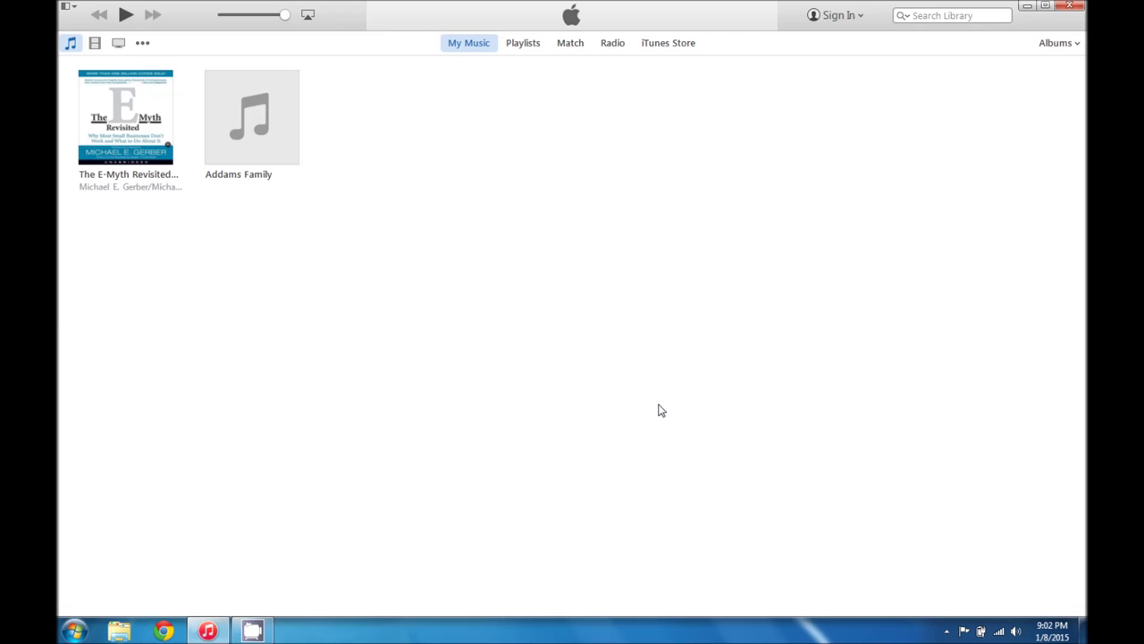
Open the Addams Family album, play its song briefly and pause it.
{"action": "left_click", "coordinate": [253, 138]}
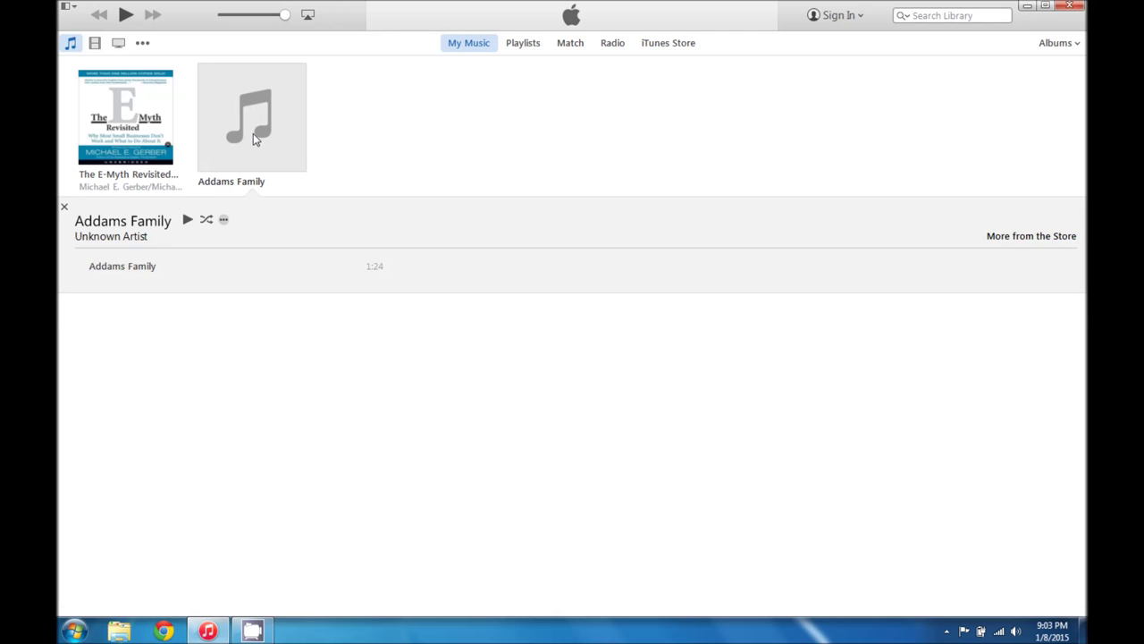
{"action": "left_click", "coordinate": [186, 222]}
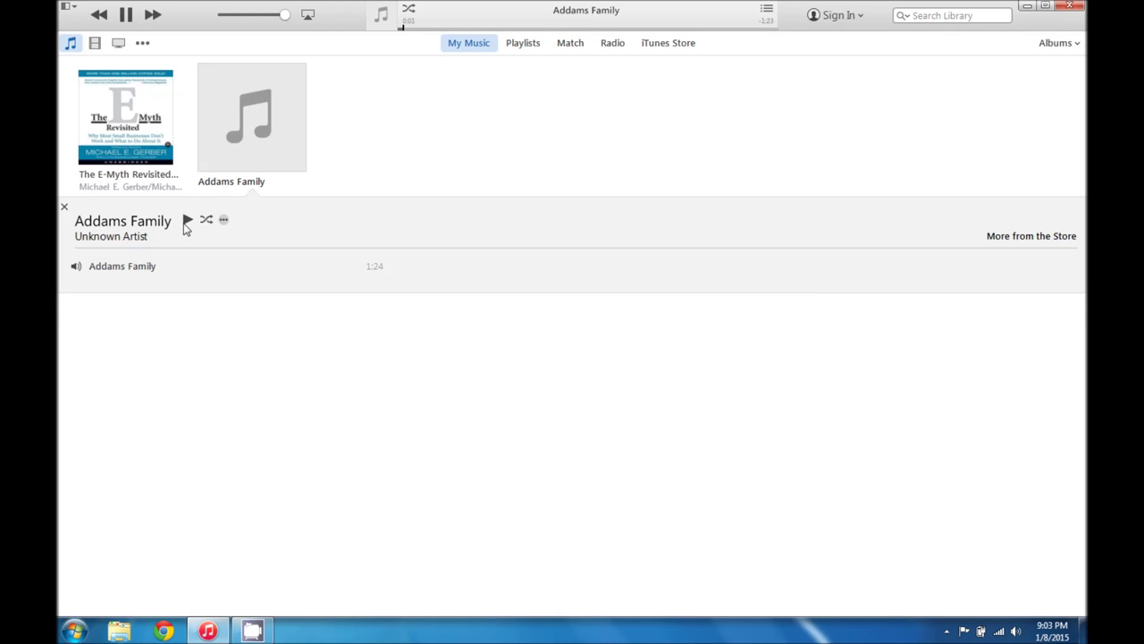
{"action": "left_click", "coordinate": [125, 15]}
Enable a stop time of 0:30 in the Addams Family song's options and save the change.
{"action": "right_click", "coordinate": [249, 117]}
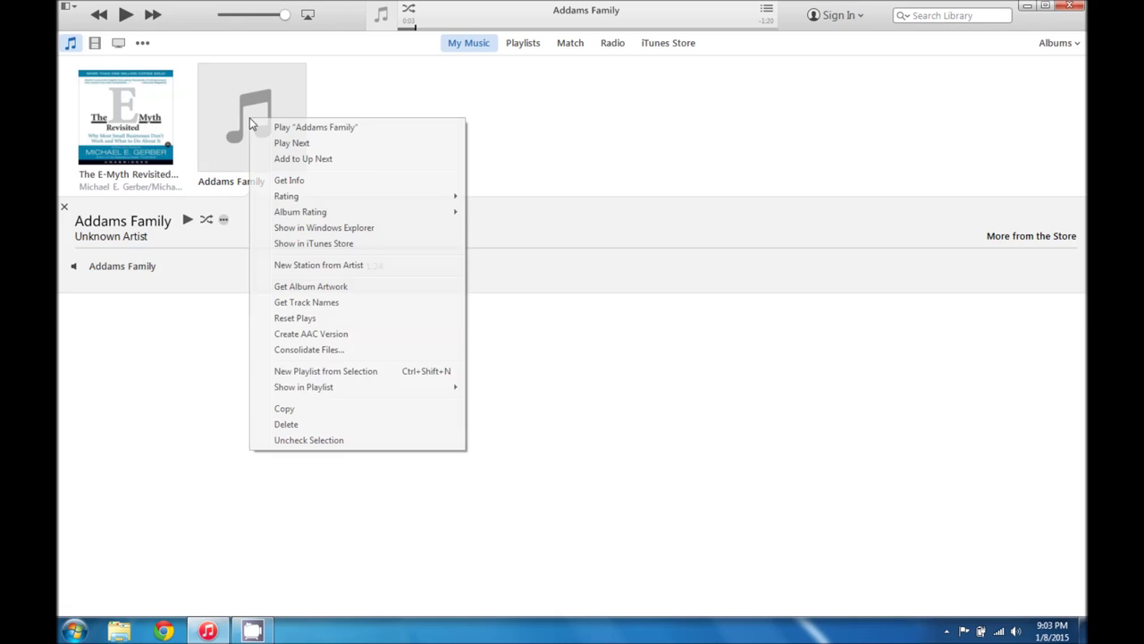
{"action": "left_click", "coordinate": [288, 182]}
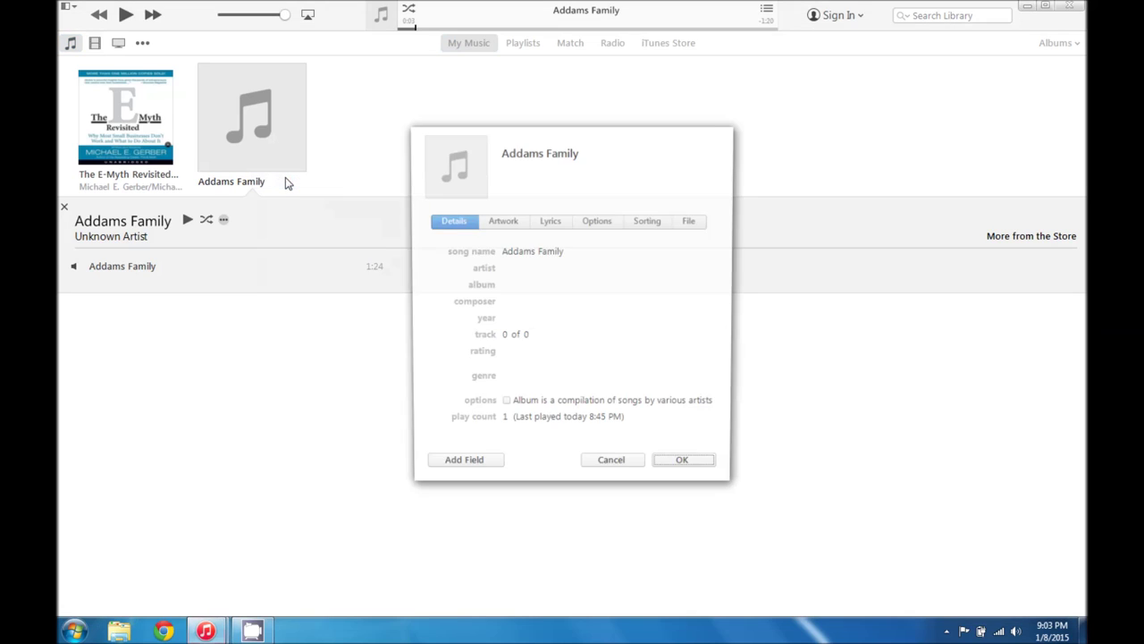
{"action": "left_click", "coordinate": [592, 224]}
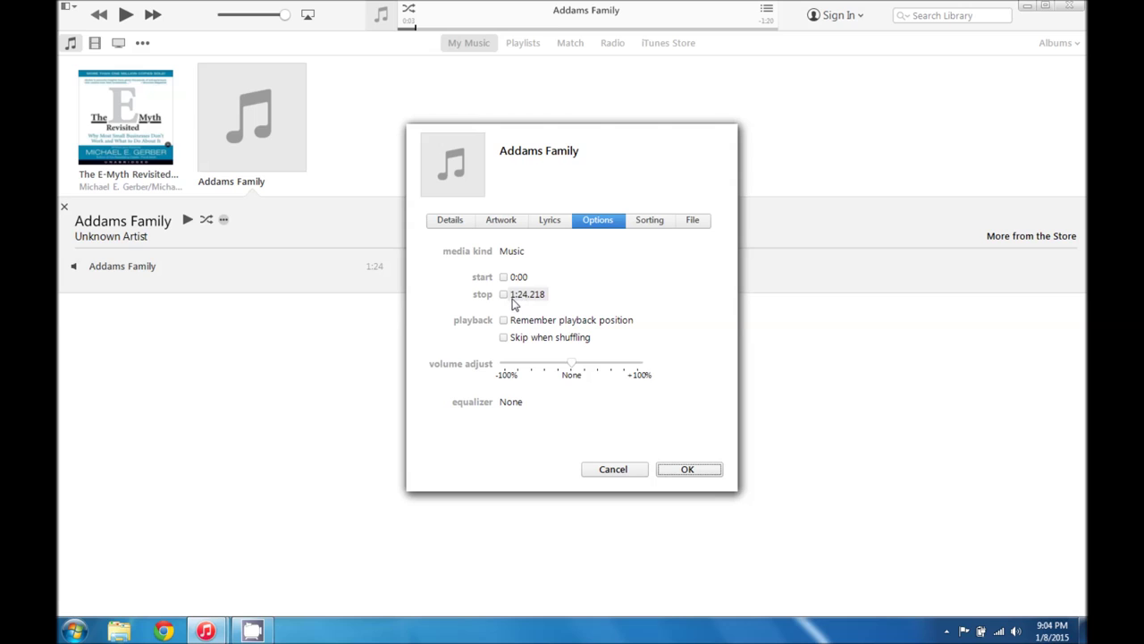
{"action": "left_click", "coordinate": [504, 295]}
{"action": "left_click", "coordinate": [521, 296]}
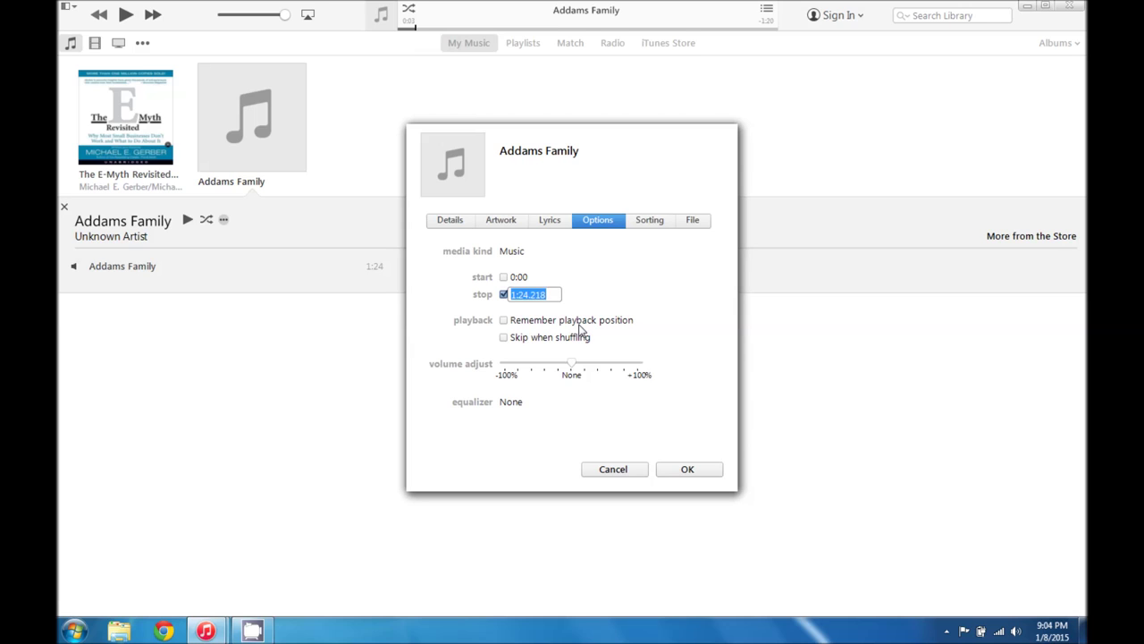
{"action": "type", "text": "0:30"}
{"action": "left_click", "coordinate": [685, 471]}
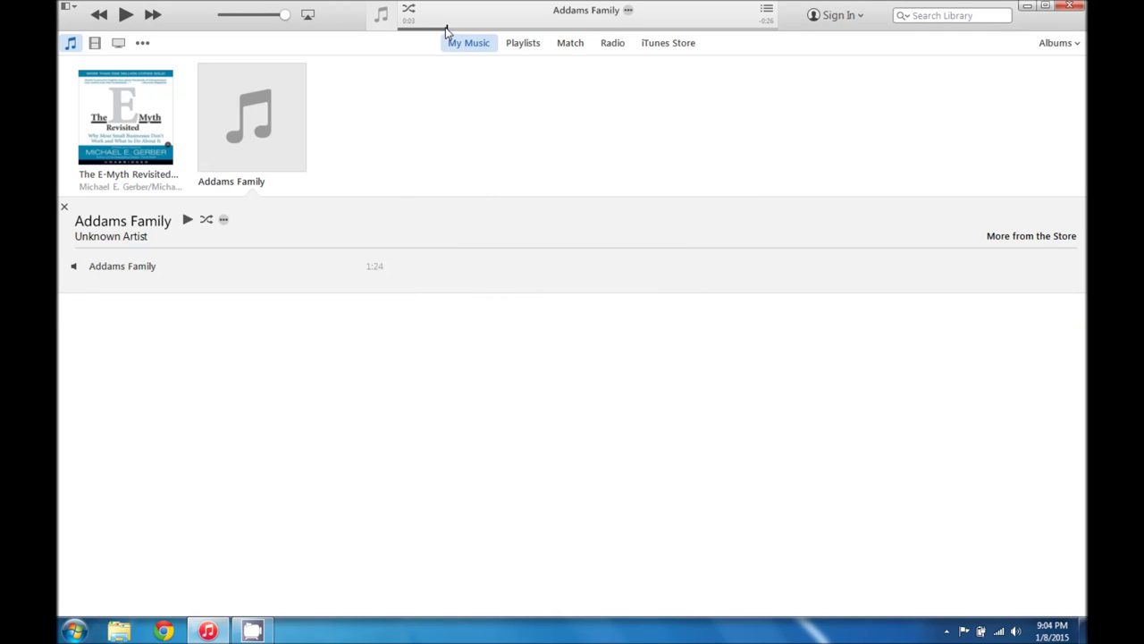
Return the playback position to the start and create an AAC version of the Addams Family song.
{"action": "left_click_drag", "start_coordinate": [446, 27], "coordinate": [397, 27]}
{"action": "right_click", "coordinate": [275, 136]}
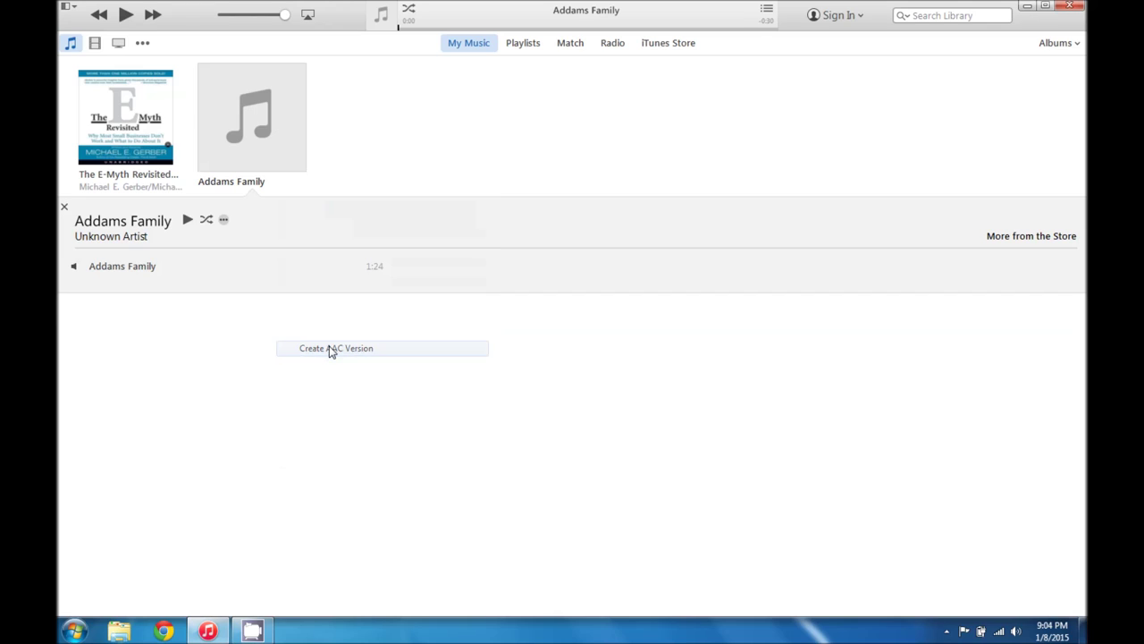
{"action": "left_click", "coordinate": [330, 348]}
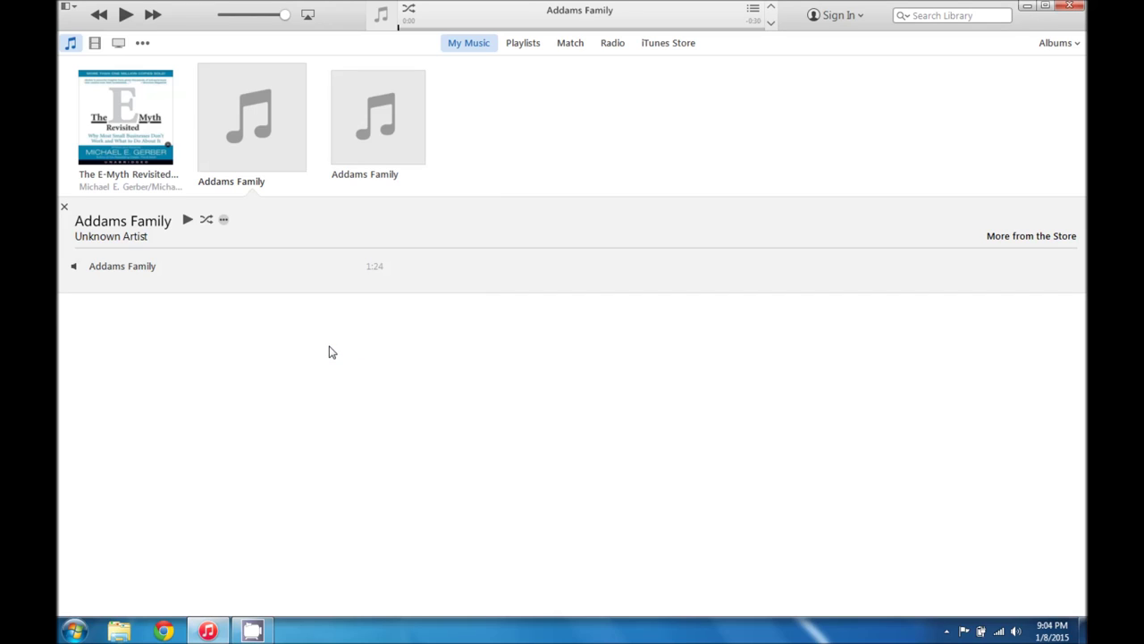
Compare the two Addams Family albums and show the 0:30 version's file in Windows Explorer, shifting the folder window aside.
{"action": "left_click", "coordinate": [376, 121]}
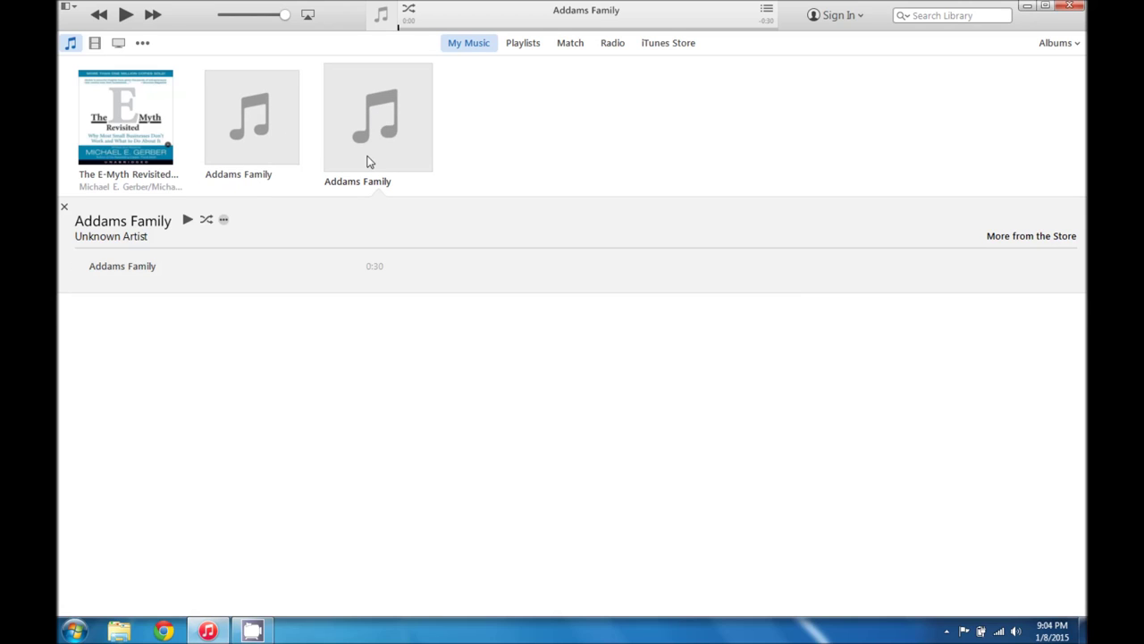
{"action": "left_click", "coordinate": [253, 158]}
{"action": "left_click", "coordinate": [328, 169]}
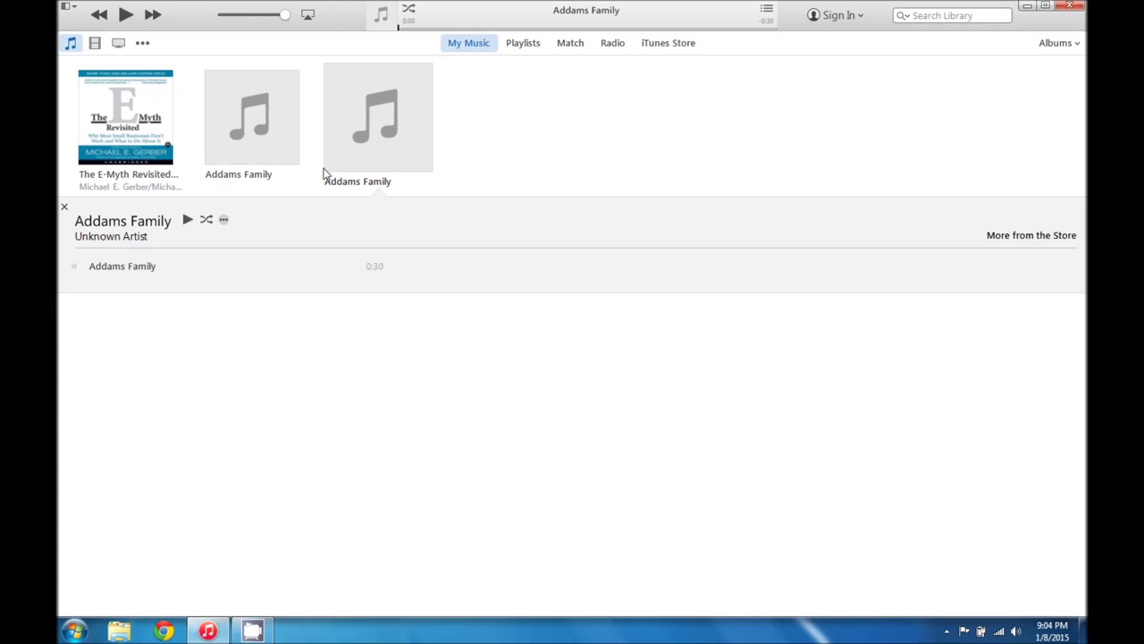
{"action": "right_click", "coordinate": [148, 268]}
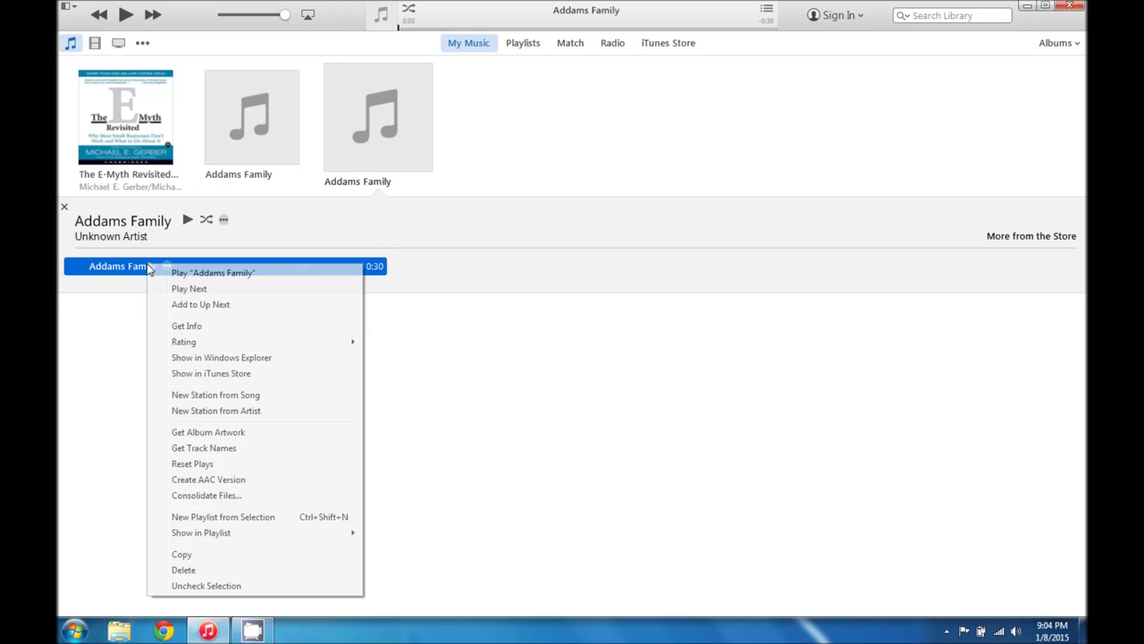
{"action": "left_click", "coordinate": [240, 359]}
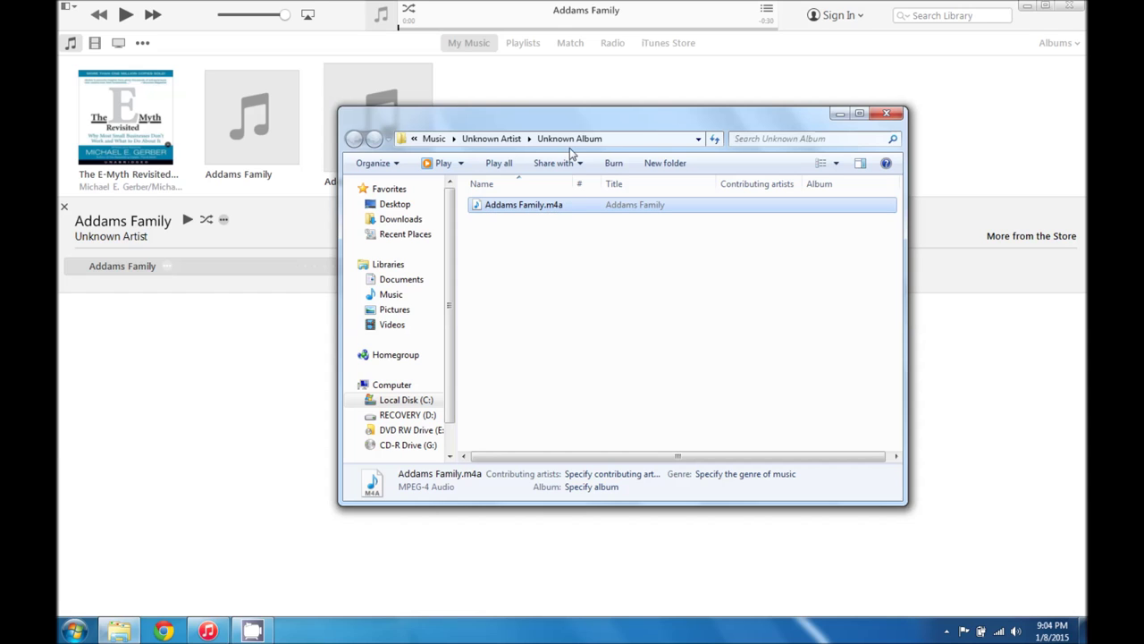
{"action": "left_click_drag", "start_coordinate": [543, 117], "coordinate": [647, 126]}
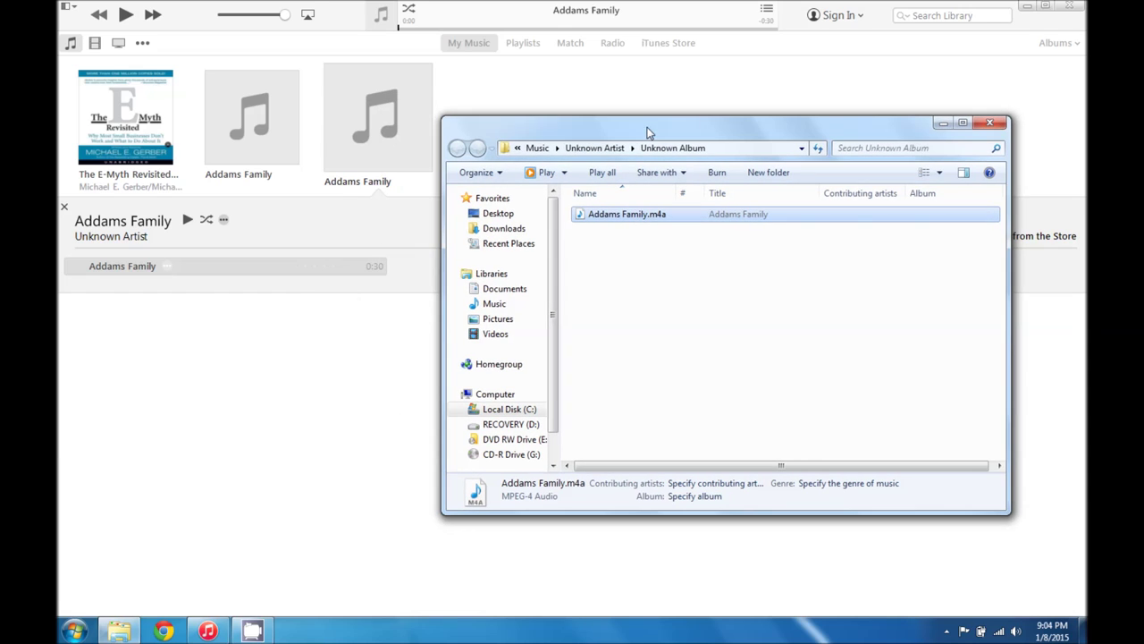
Rename Addams Family.m4a as Addams Family.m4r, accepting the extension change, and minimize the folder window.
{"action": "left_click", "coordinate": [665, 218]}
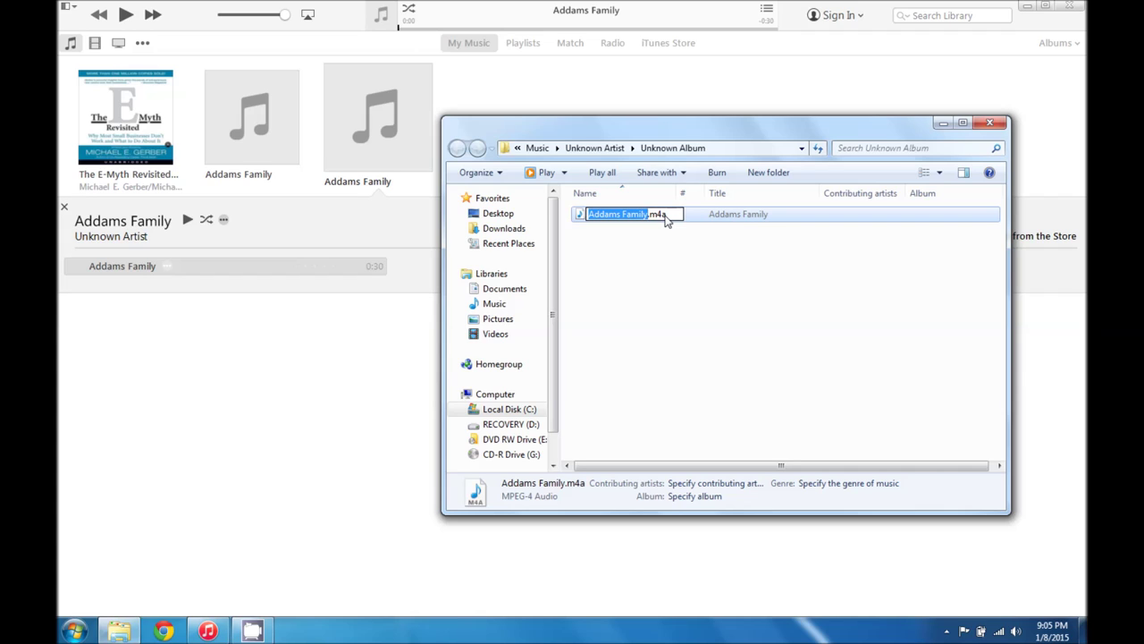
{"action": "key", "text": "End"}
{"action": "left_click", "coordinate": [672, 249]}
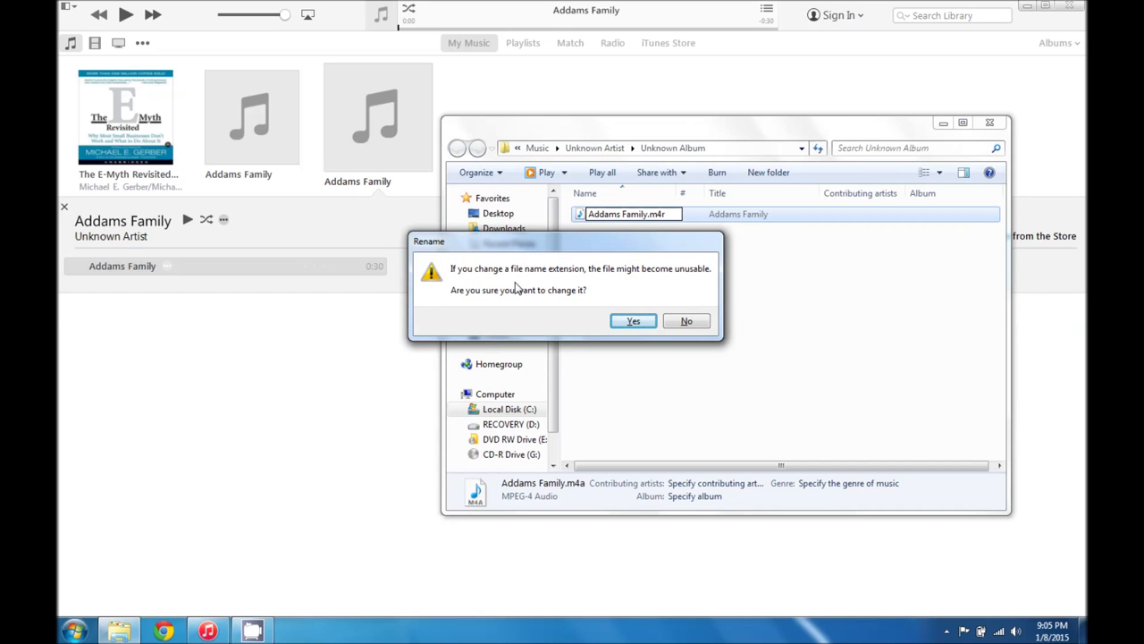
{"action": "left_click", "coordinate": [639, 321]}
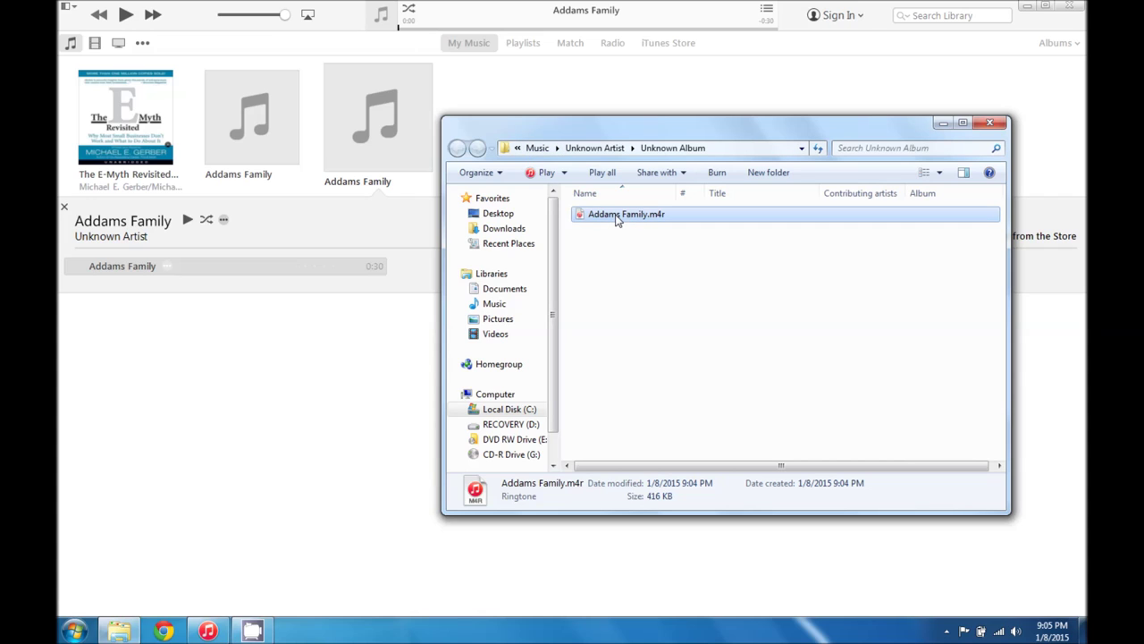
{"action": "key", "text": "F2"}
{"action": "left_click", "coordinate": [596, 260]}
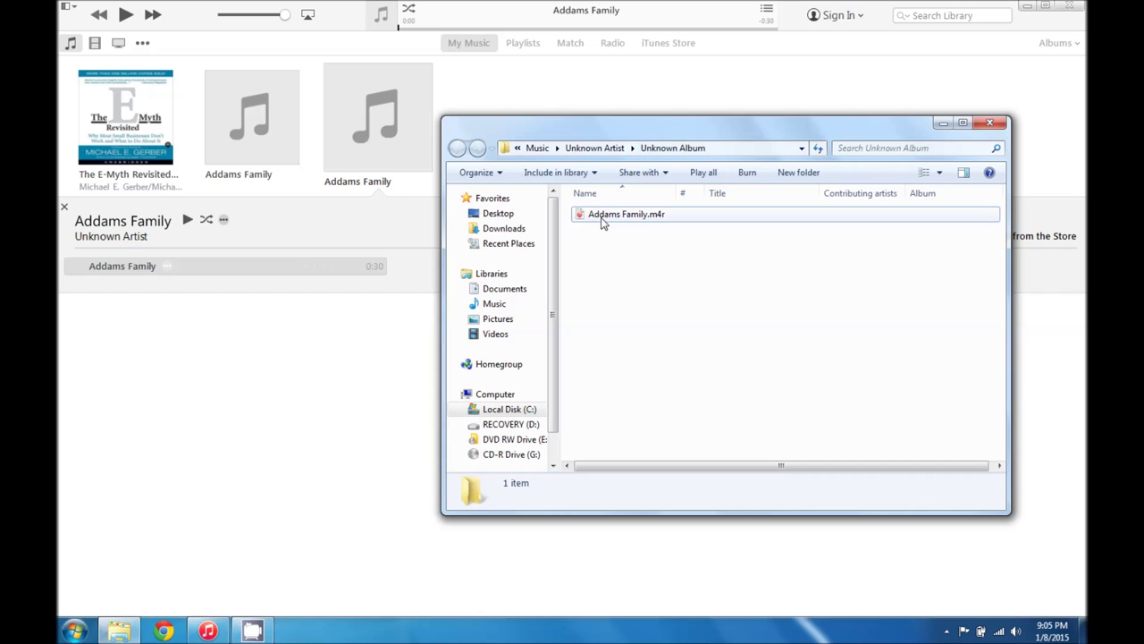
{"action": "left_click", "coordinate": [943, 126]}
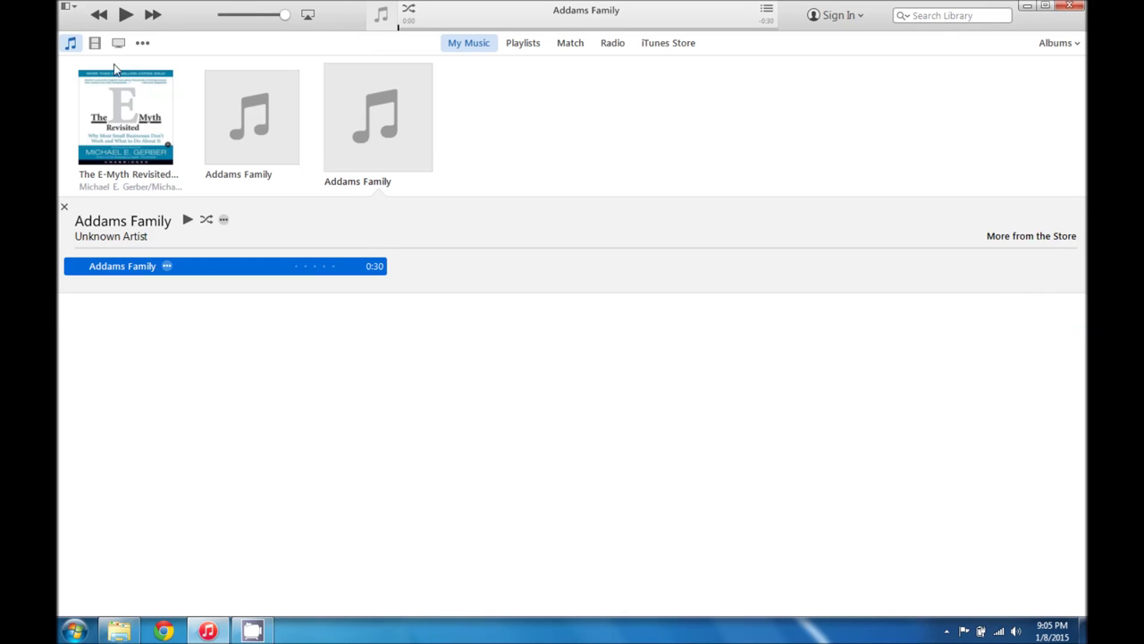
Add the file Addams Family.m4r from the Unknown Album folder to the iTunes library.
{"action": "left_click", "coordinate": [68, 11]}
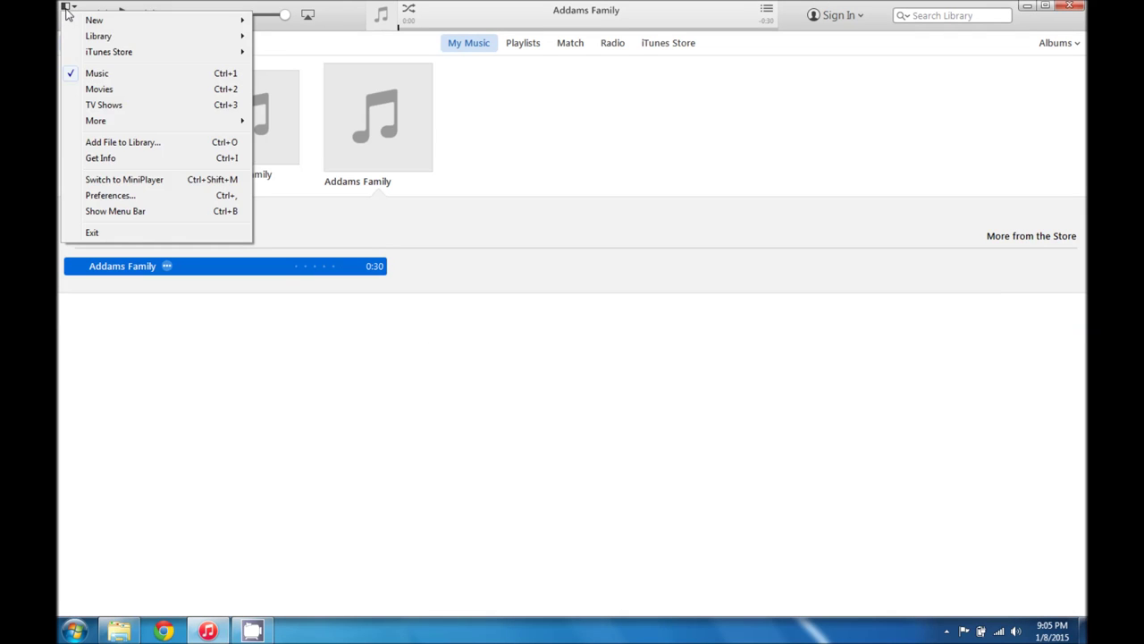
{"action": "left_click", "coordinate": [138, 145]}
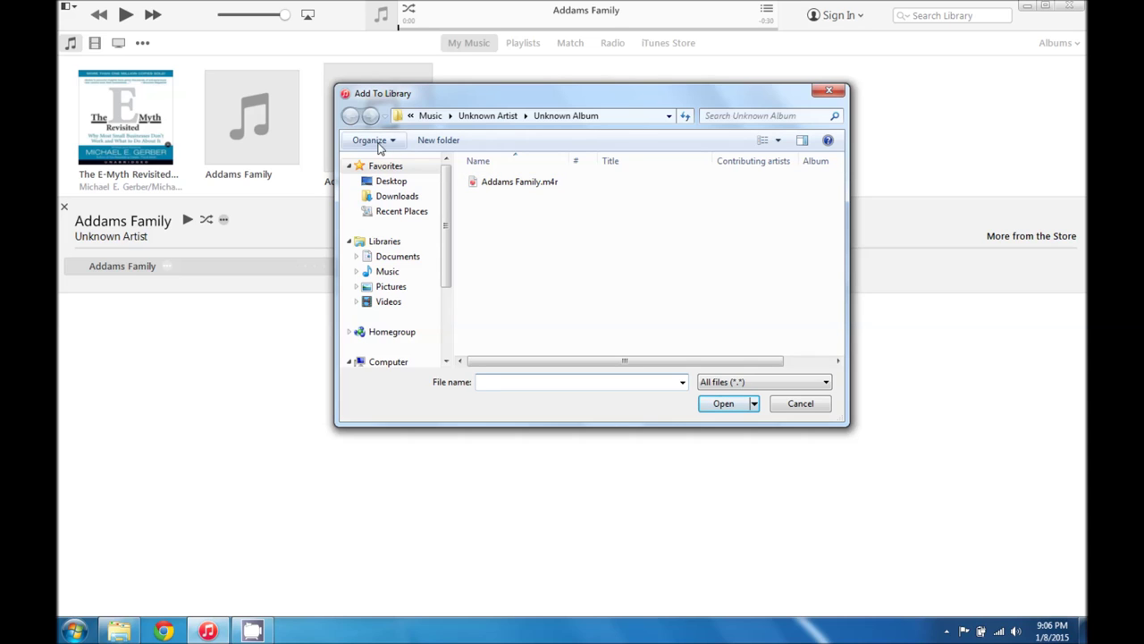
{"action": "left_click", "coordinate": [512, 188]}
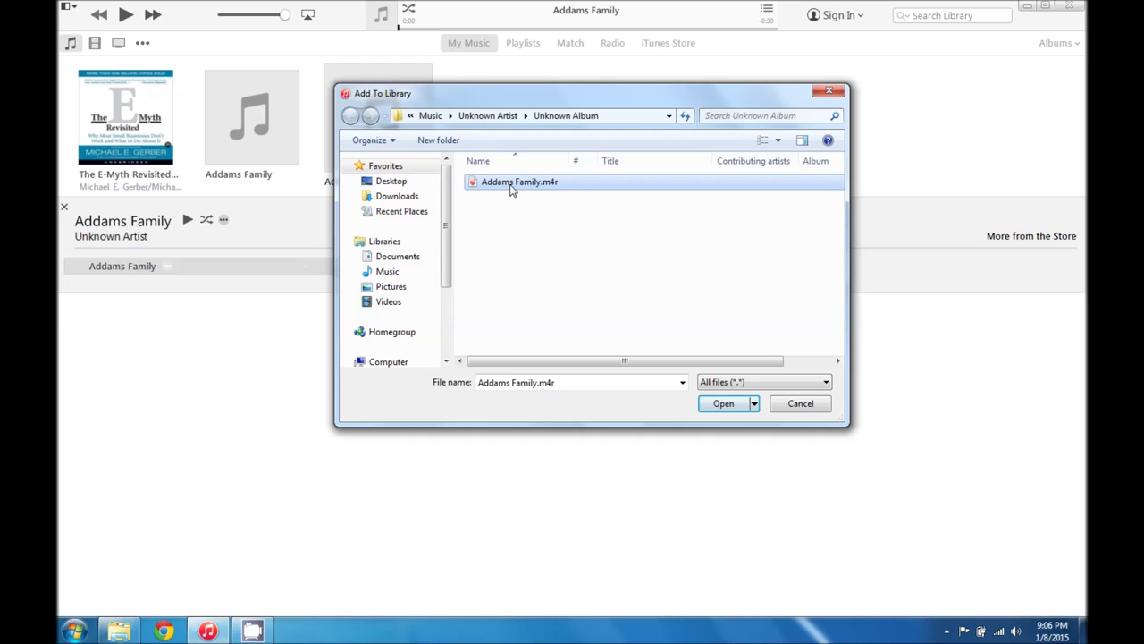
{"action": "left_click", "coordinate": [727, 407]}
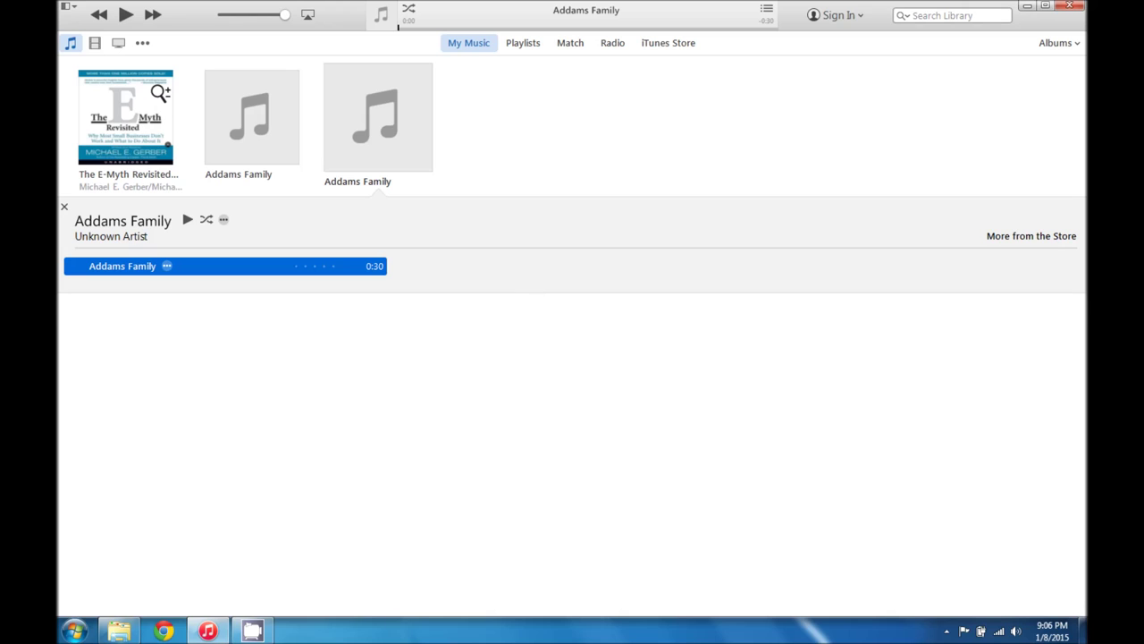
Open the Tones library and play the Addams Family tone briefly to check it.
{"action": "left_click", "coordinate": [143, 45]}
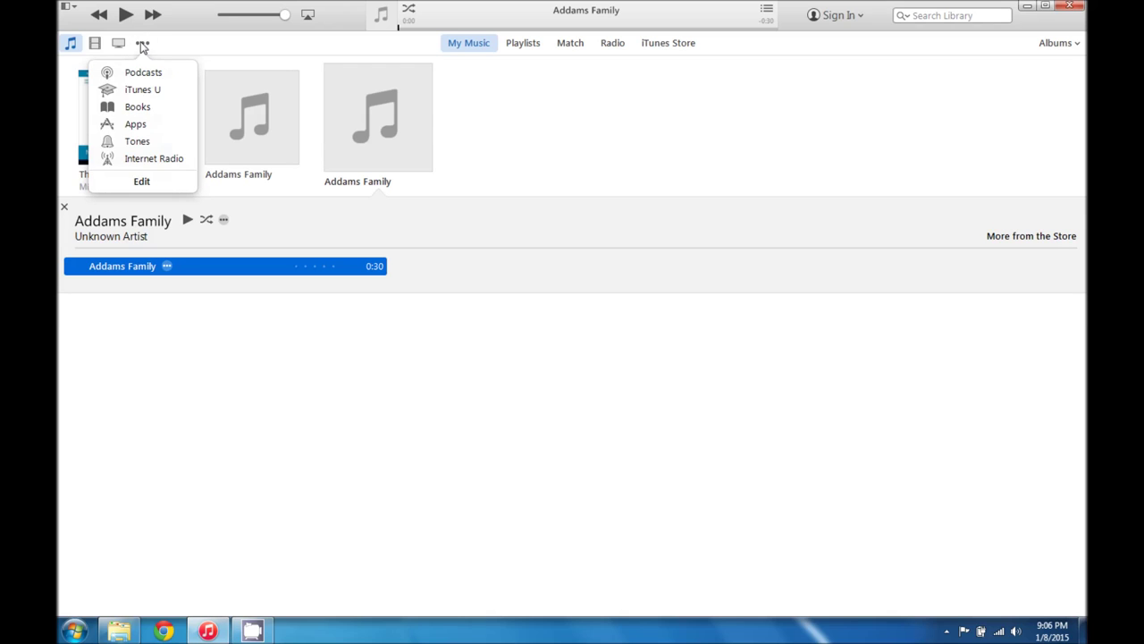
{"action": "left_click", "coordinate": [132, 145]}
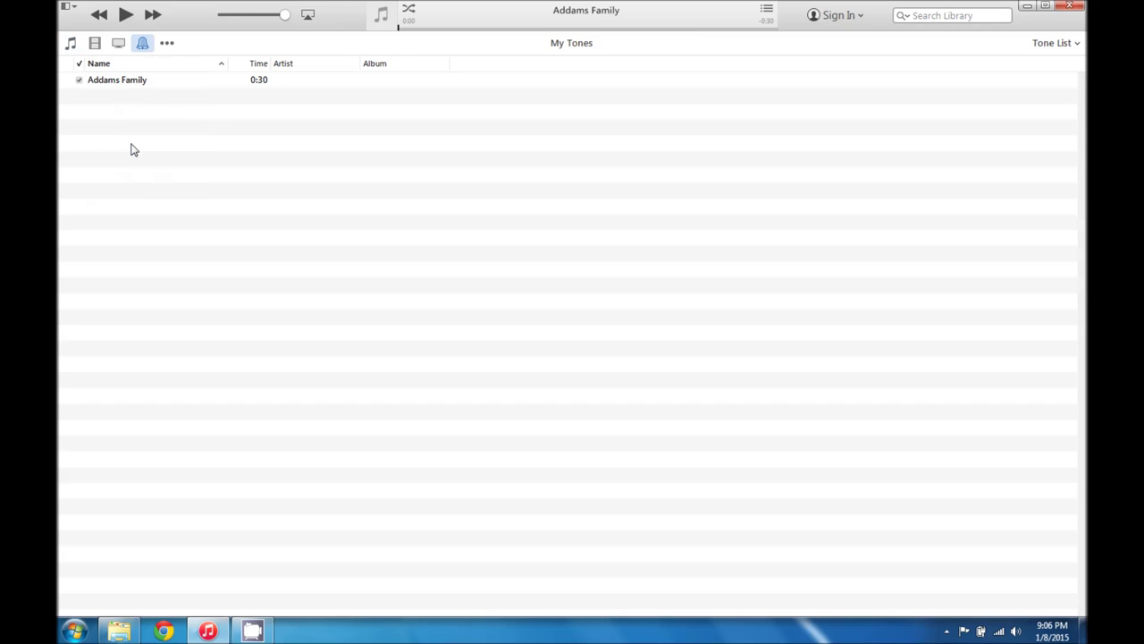
{"action": "double_click", "coordinate": [119, 80]}
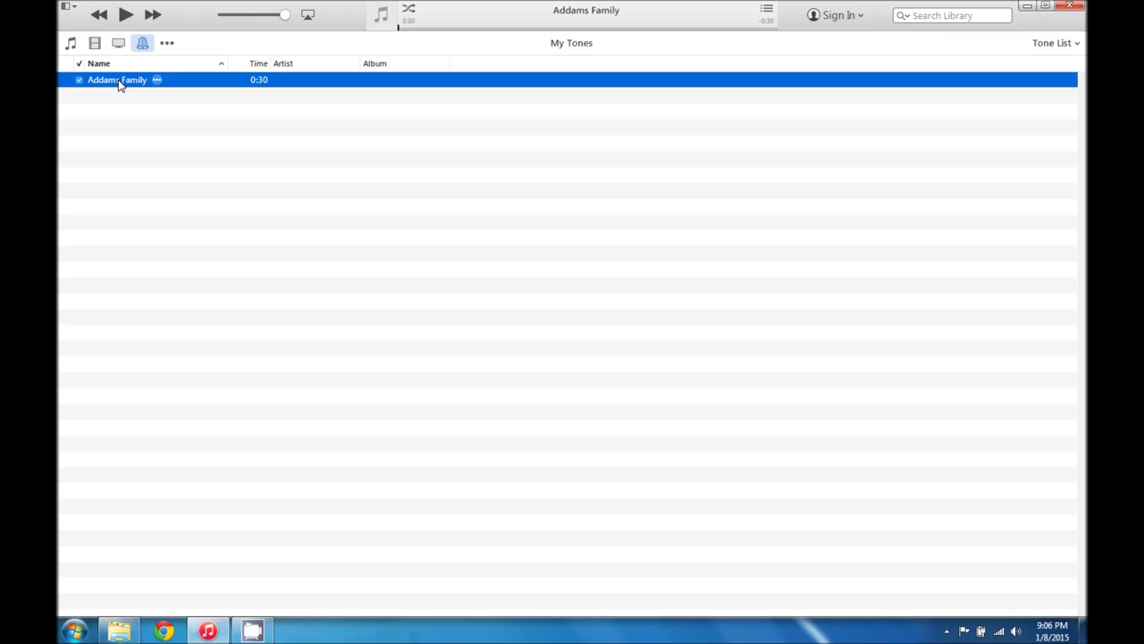
{"action": "left_click", "coordinate": [127, 15]}
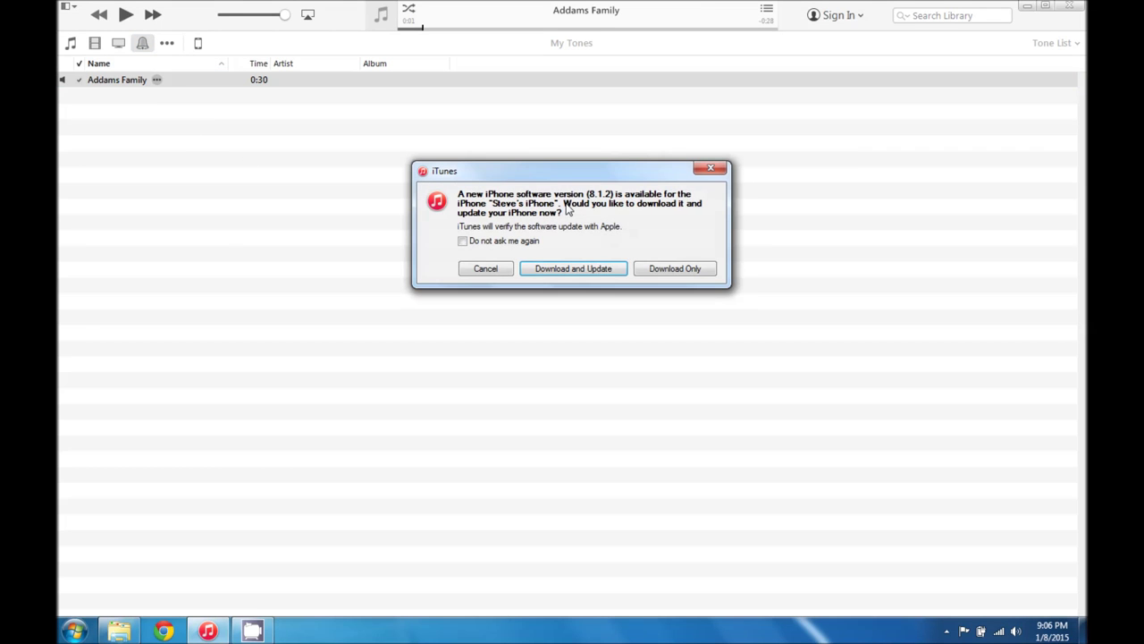
Decline the iPhone software update and open the connected iPhone's Tones sync settings.
{"action": "left_click", "coordinate": [498, 271]}
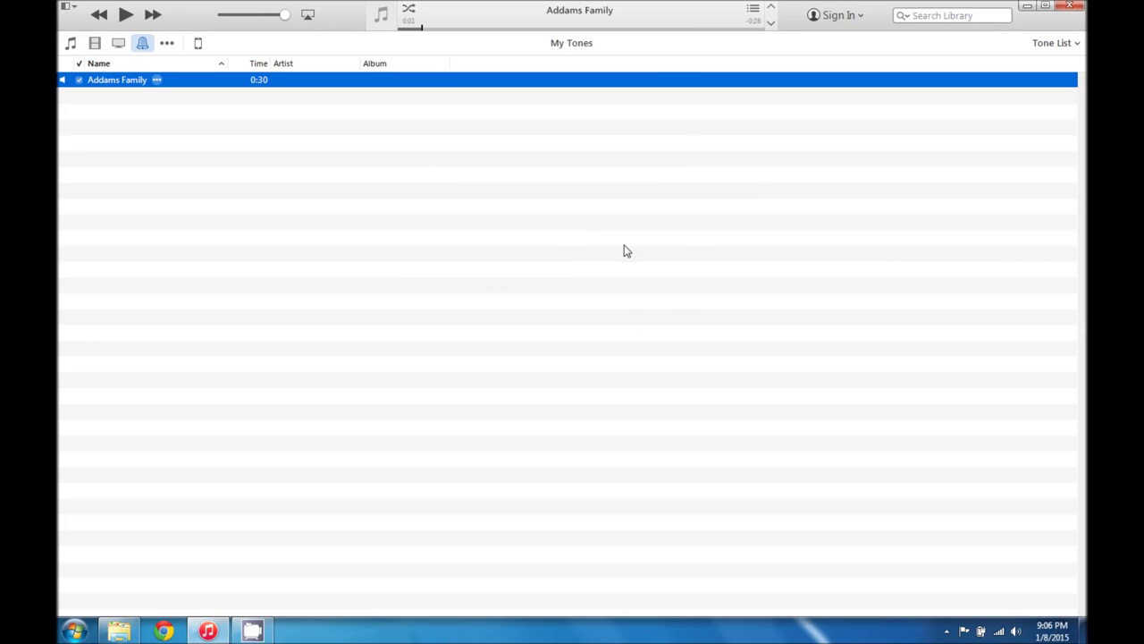
{"action": "left_click", "coordinate": [198, 46]}
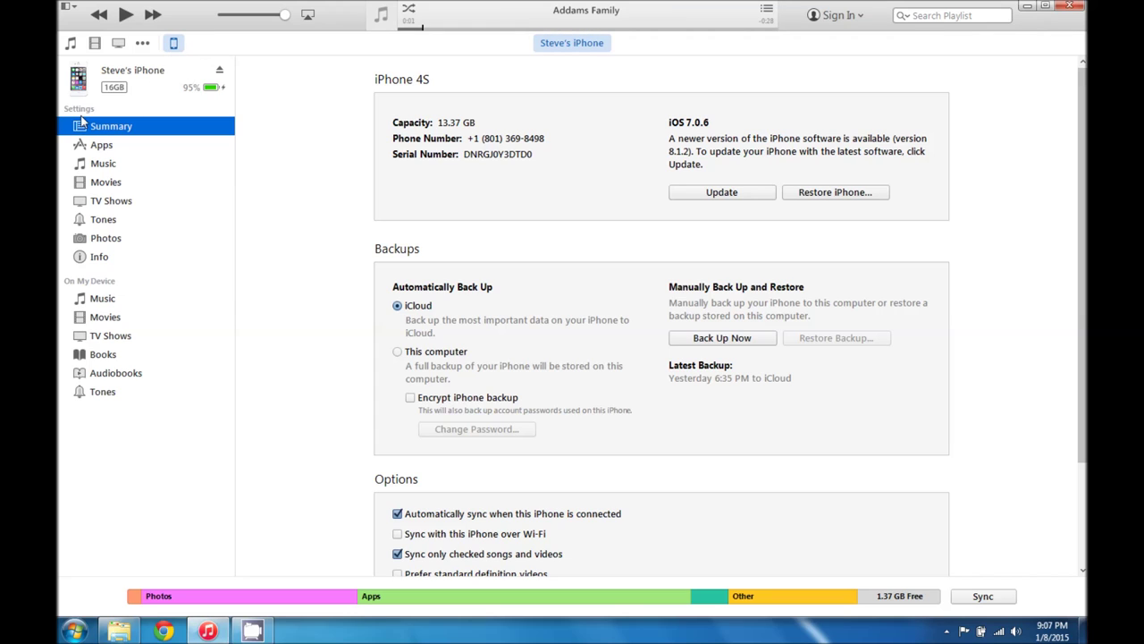
{"action": "left_click", "coordinate": [106, 223]}
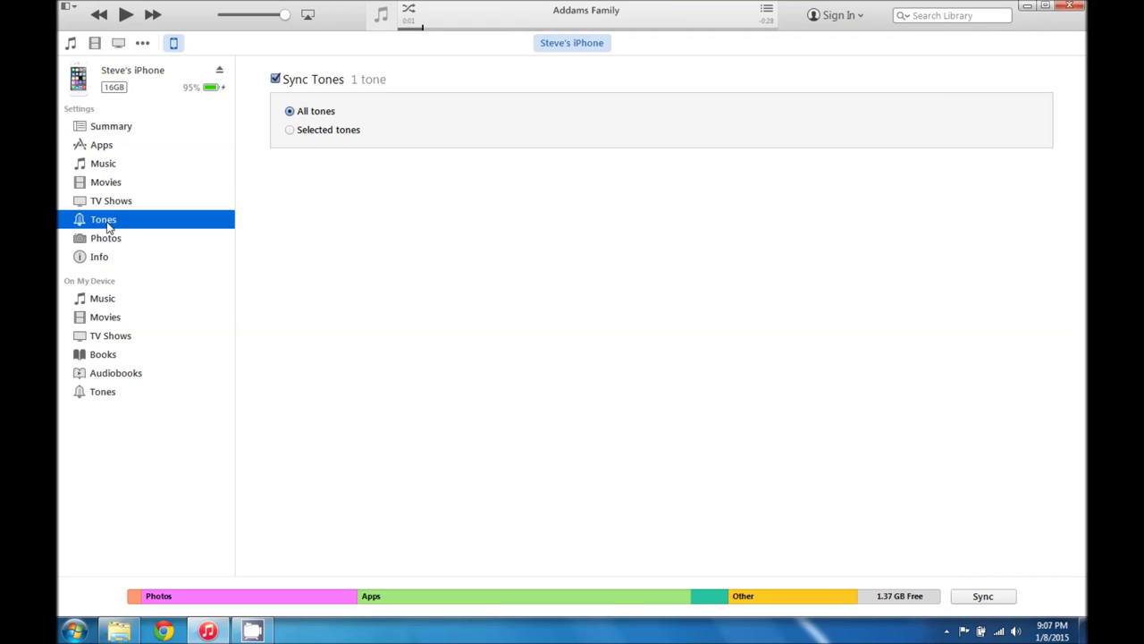
Turn off Sync Tones, accepting removal of the existing tones, and enable it again.
{"action": "left_click", "coordinate": [276, 80]}
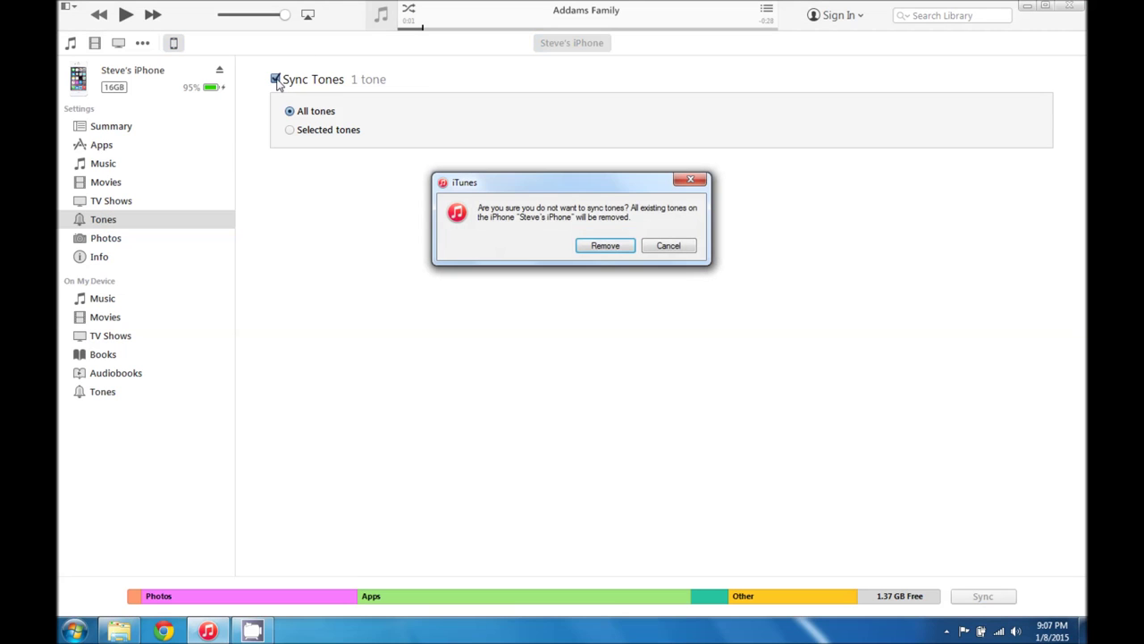
{"action": "left_click", "coordinate": [605, 246]}
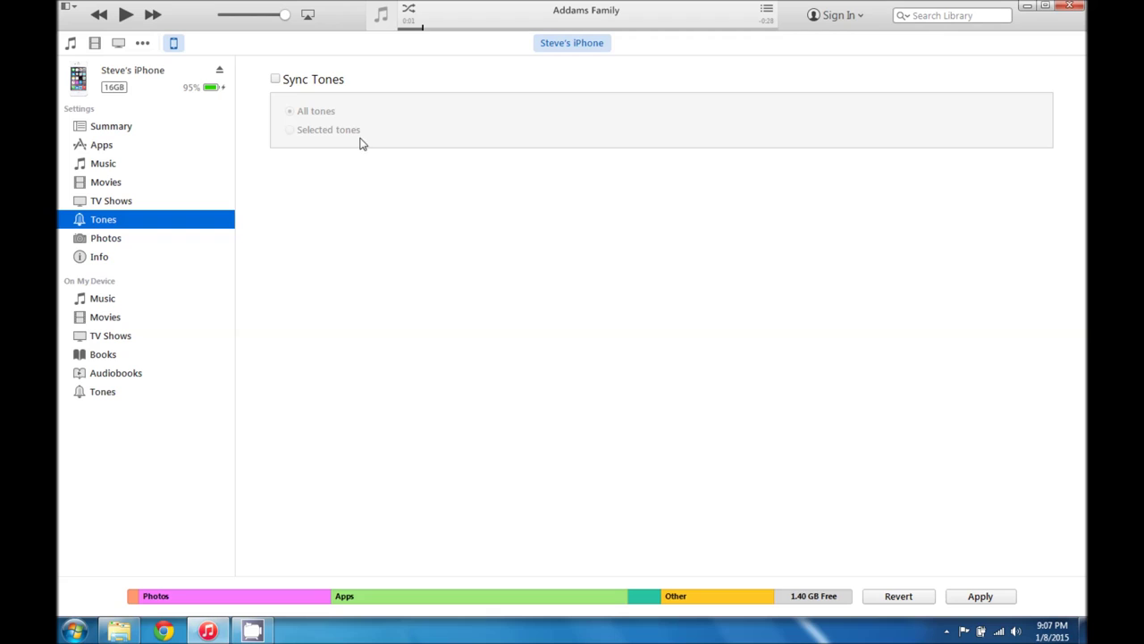
{"action": "left_click", "coordinate": [276, 79]}
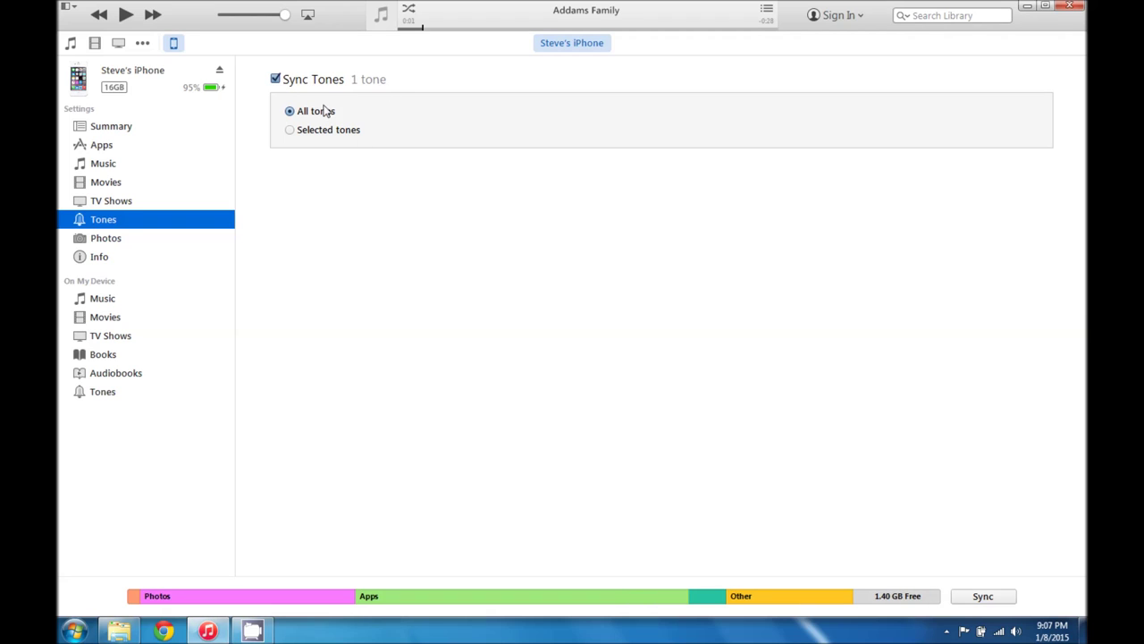
Check the Selected tones choice, set the sync back to All tones, and sync the iPhone.
{"action": "left_click", "coordinate": [291, 131]}
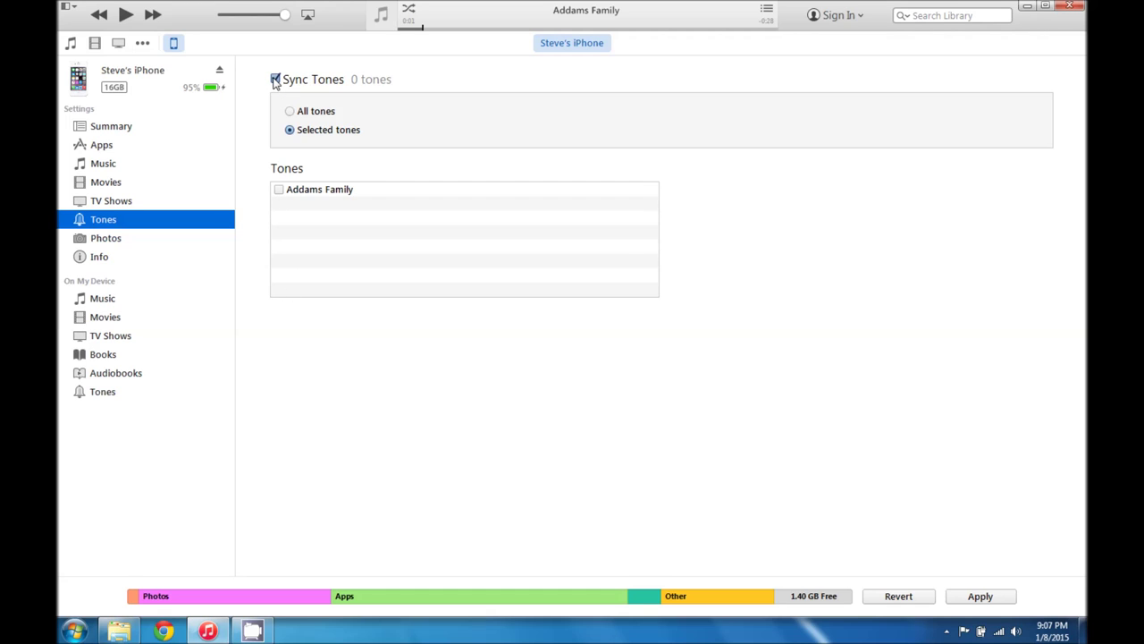
{"action": "left_click", "coordinate": [289, 112]}
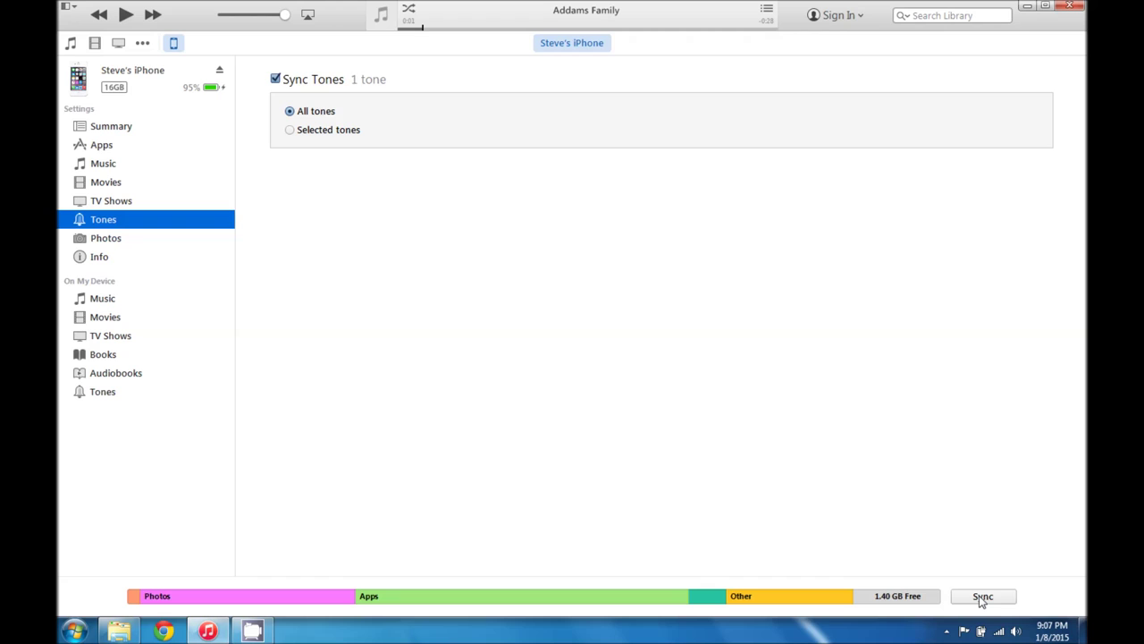
{"action": "left_click", "coordinate": [1007, 601]}
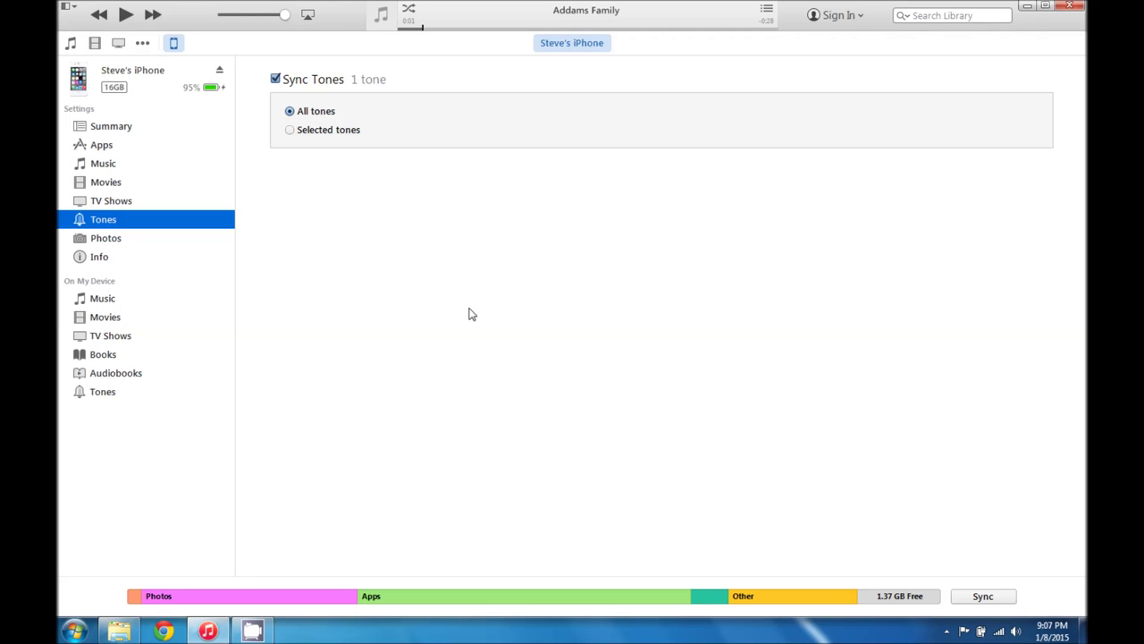
Return to the music library and delete the 0:30 Addams Family song in Unknown Album, confirming the deletion.
{"action": "left_click", "coordinate": [71, 45]}
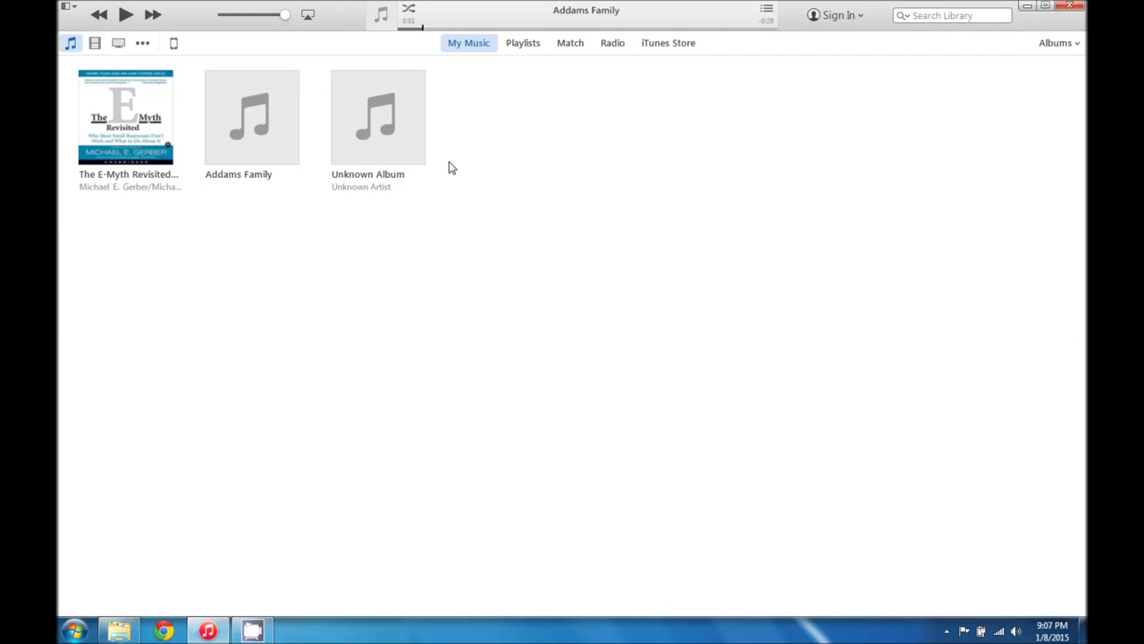
{"action": "right_click", "coordinate": [380, 132]}
{"action": "left_click", "coordinate": [370, 85]}
{"action": "left_click", "coordinate": [376, 131]}
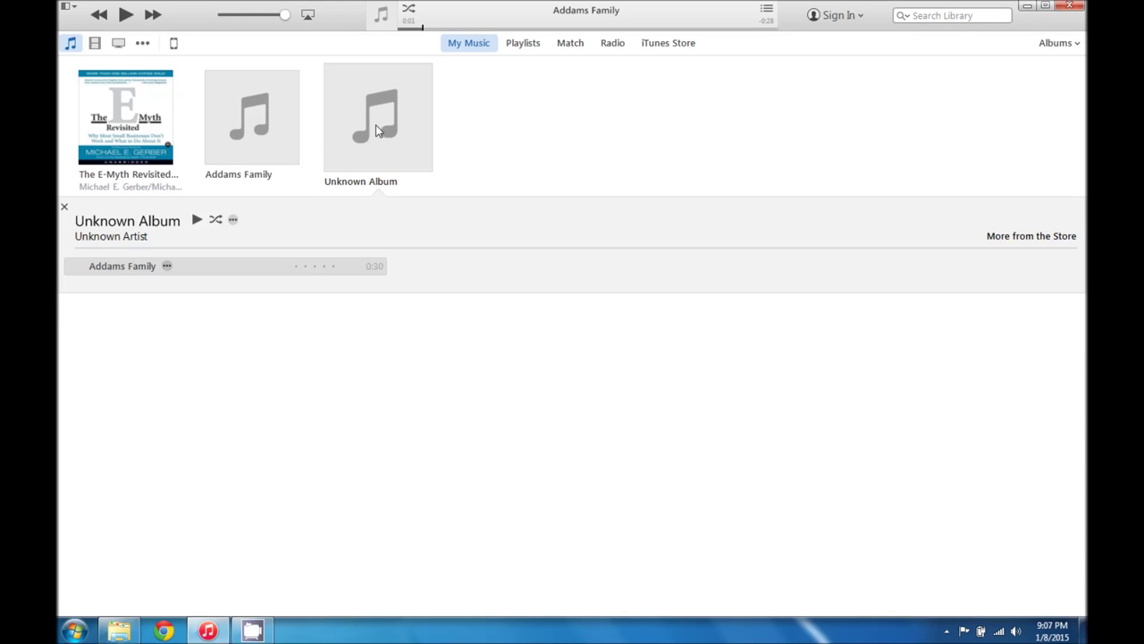
{"action": "right_click", "coordinate": [375, 132]}
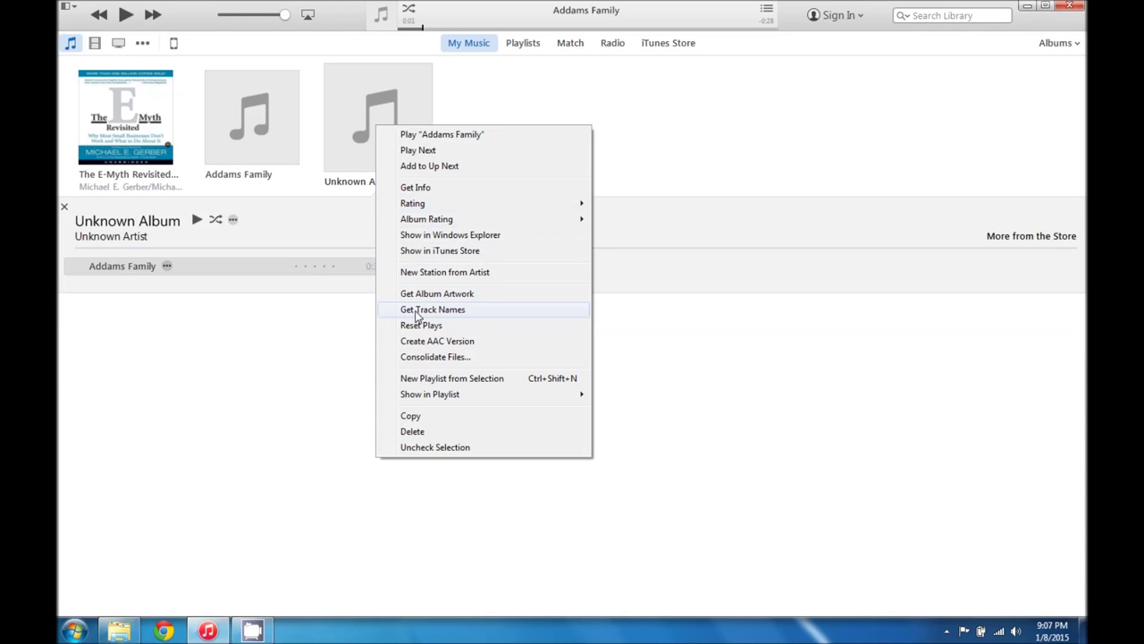
{"action": "left_click", "coordinate": [411, 433]}
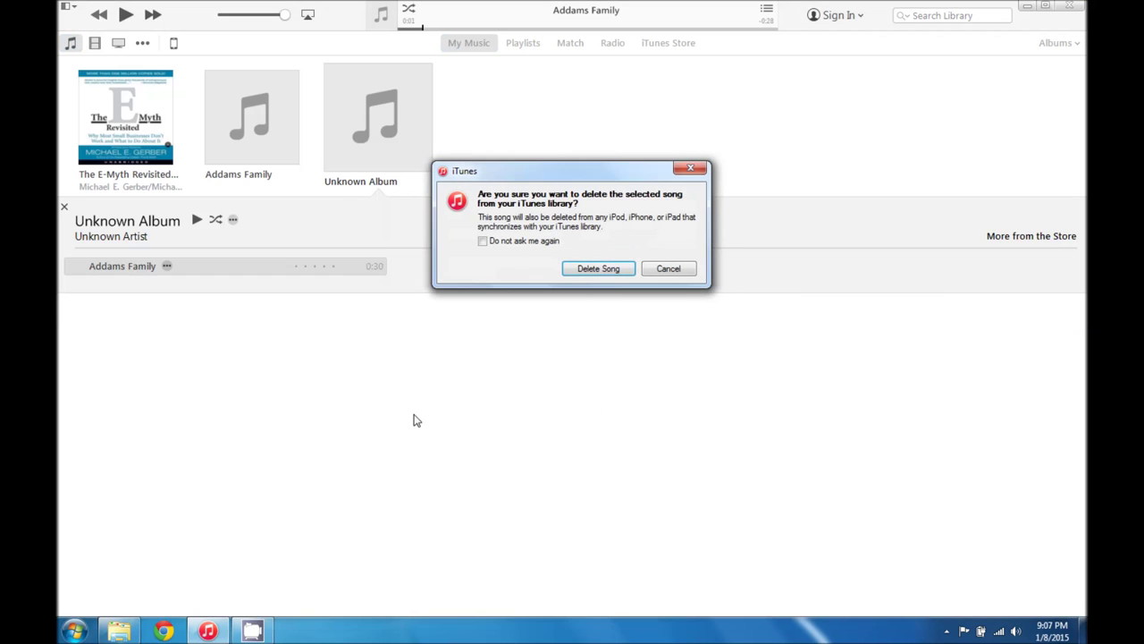
{"action": "left_click", "coordinate": [605, 270]}
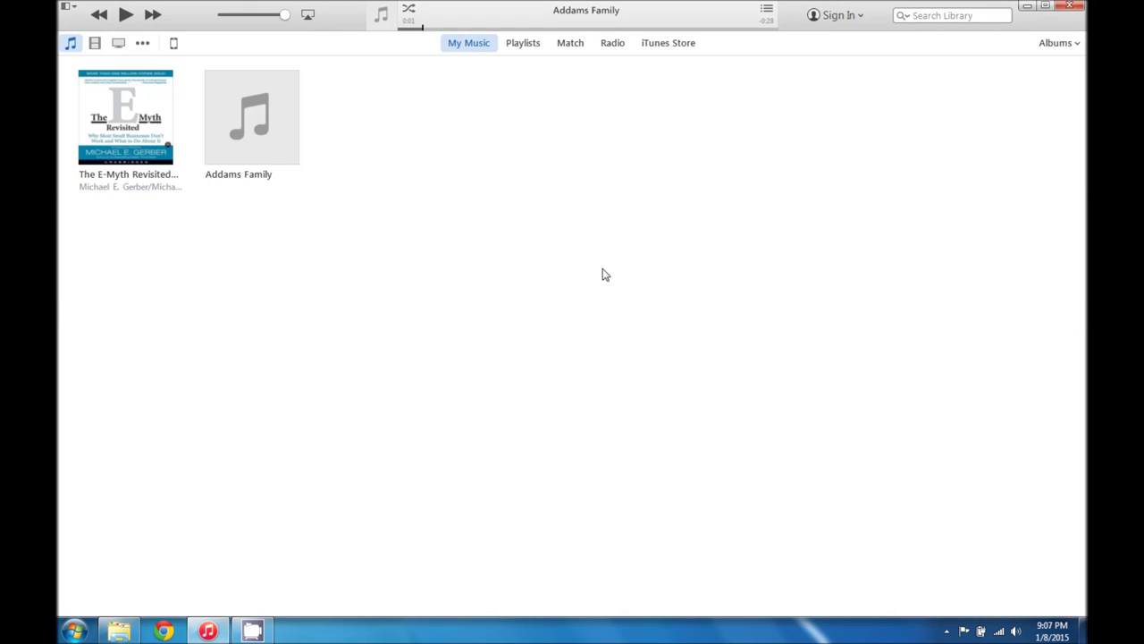
Disable the stop time in the original Addams Family song's options and save the change.
{"action": "left_click", "coordinate": [253, 110]}
{"action": "right_click", "coordinate": [253, 110]}
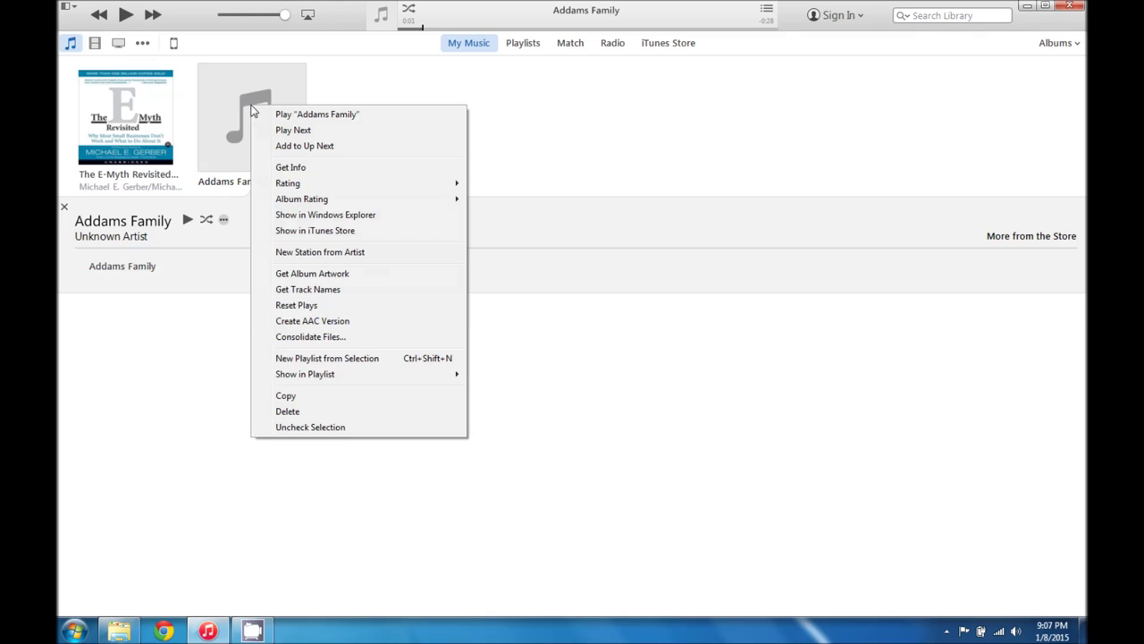
{"action": "left_click", "coordinate": [308, 168]}
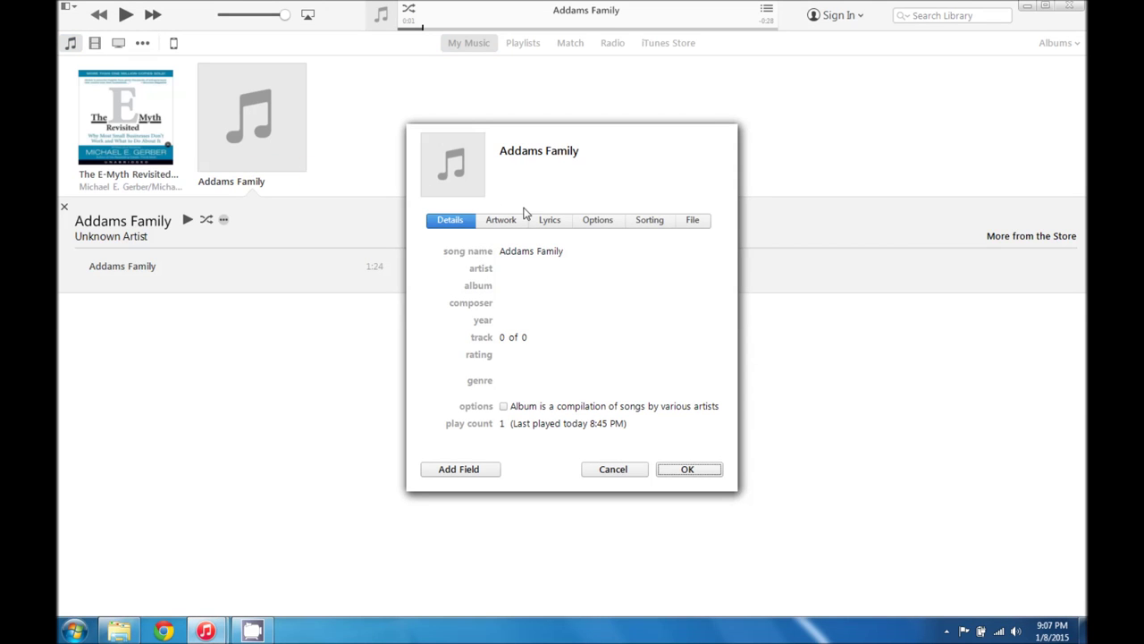
{"action": "left_click", "coordinate": [597, 219]}
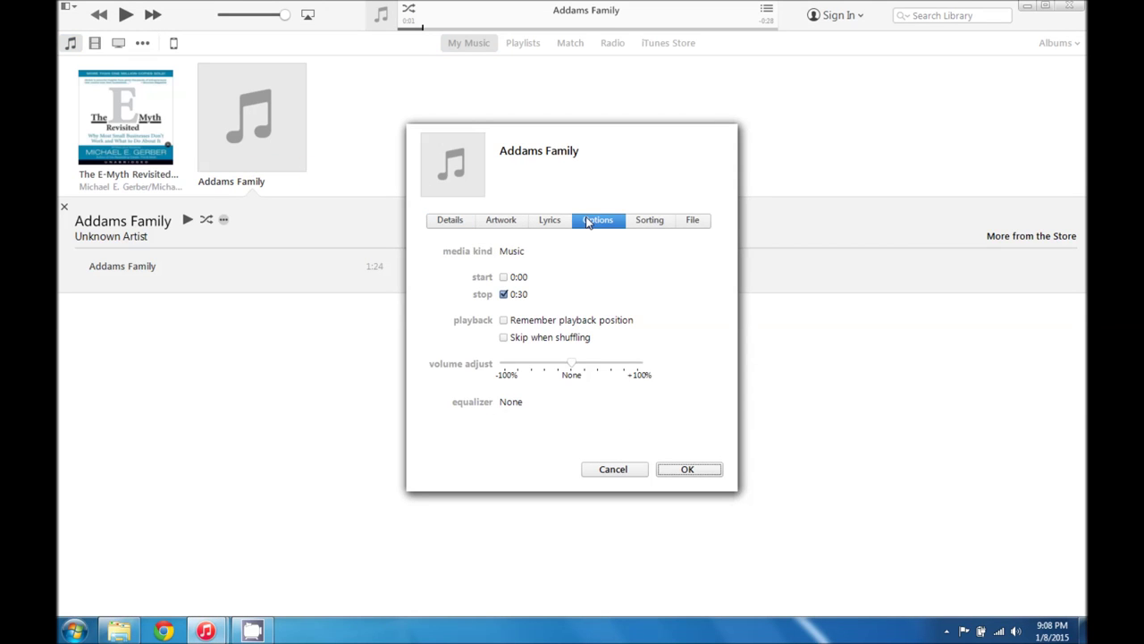
{"action": "left_click", "coordinate": [504, 295]}
{"action": "left_click", "coordinate": [683, 477]}
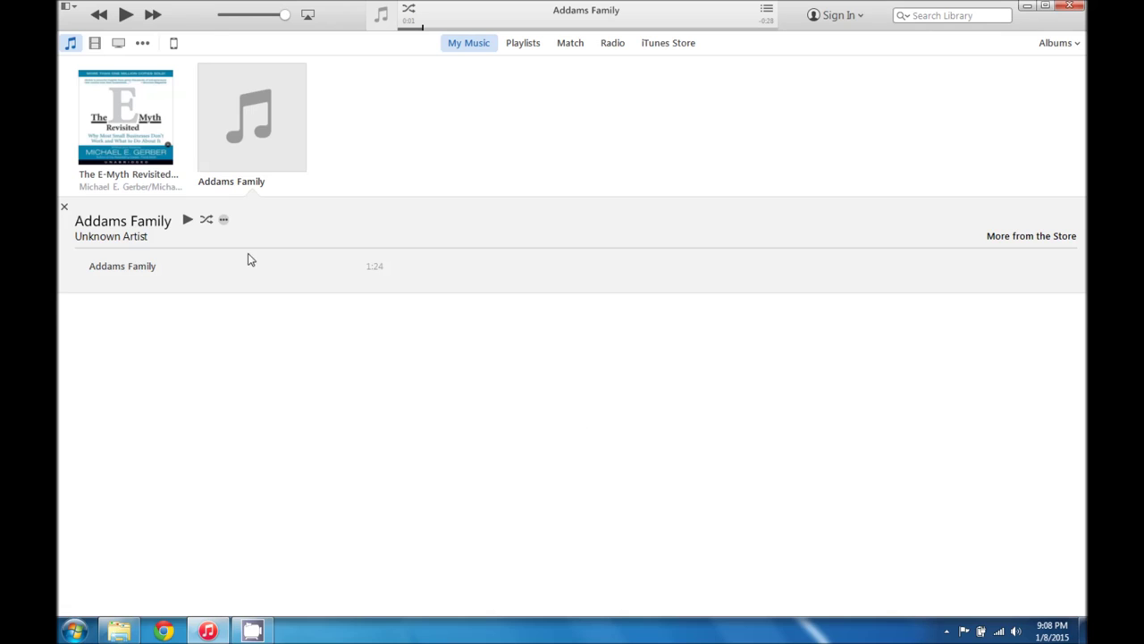
Reopen the Tones library and briefly play and pause the Addams Family tone.
{"action": "left_click", "coordinate": [151, 42]}
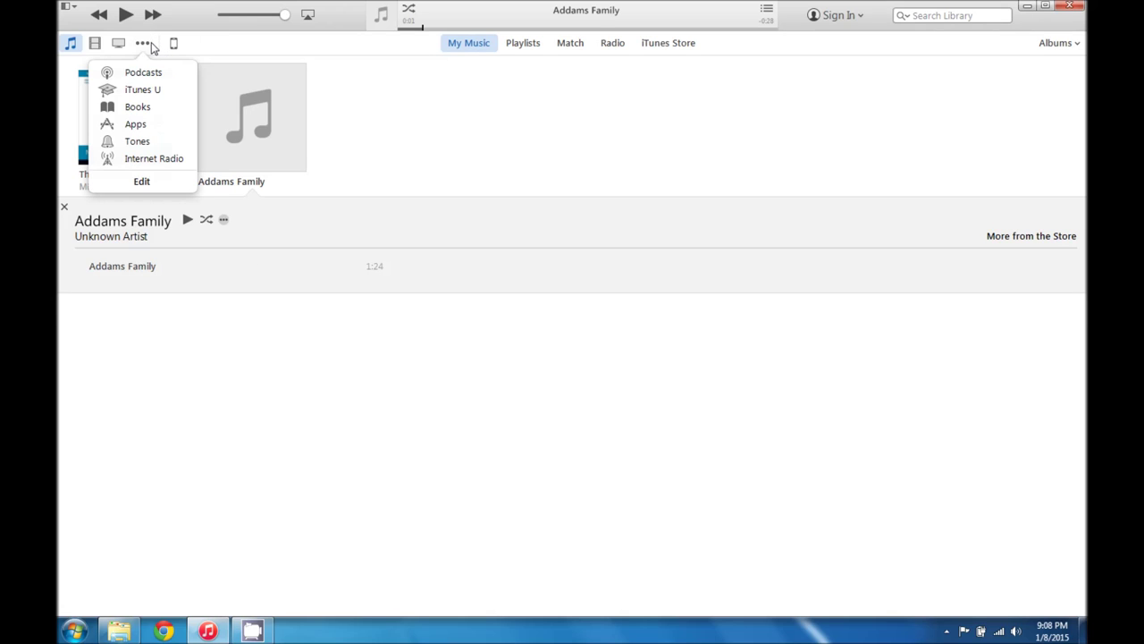
{"action": "left_click", "coordinate": [129, 140]}
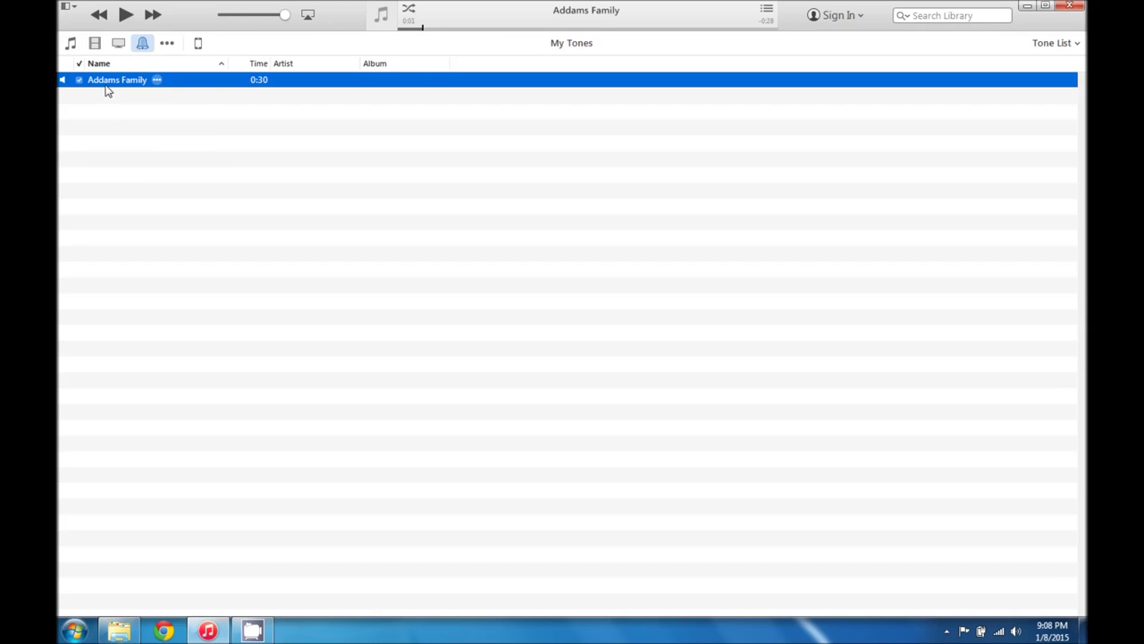
{"action": "left_click", "coordinate": [121, 17]}
{"action": "left_click", "coordinate": [122, 17]}
{"action": "left_click", "coordinate": [68, 5]}
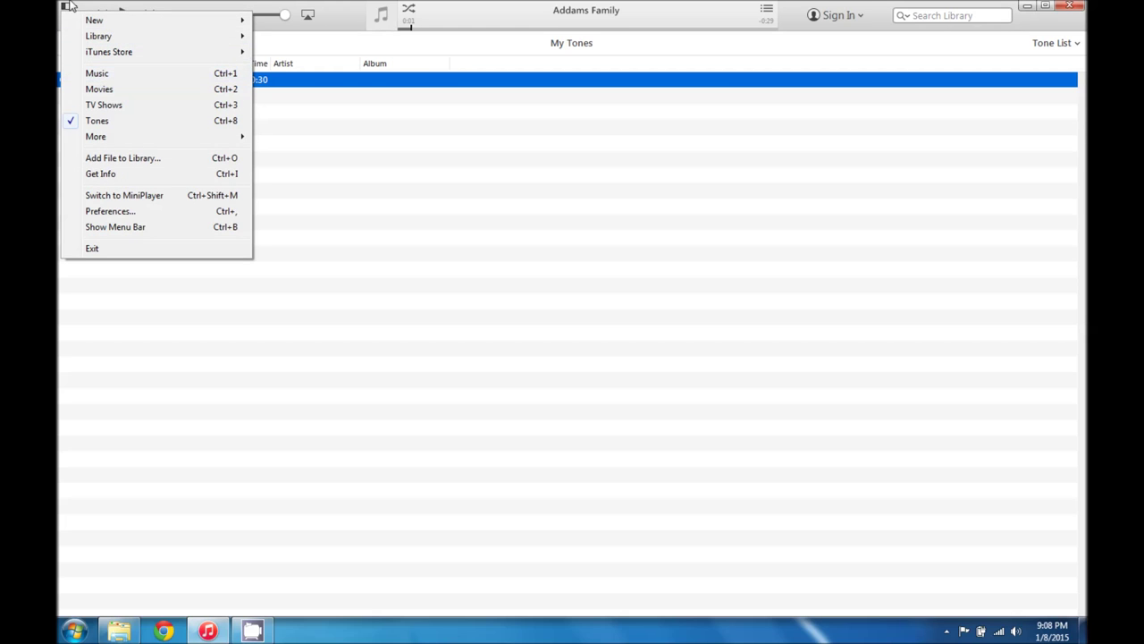
{"action": "left_click", "coordinate": [429, 183]}
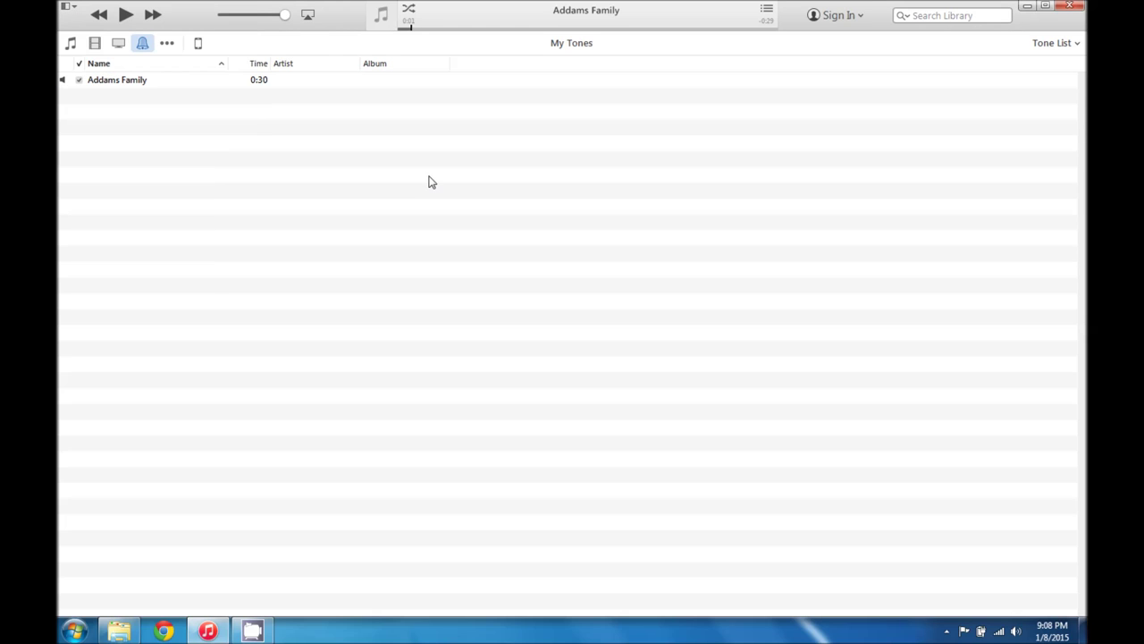
{"action": "left_click", "coordinate": [70, 43]}
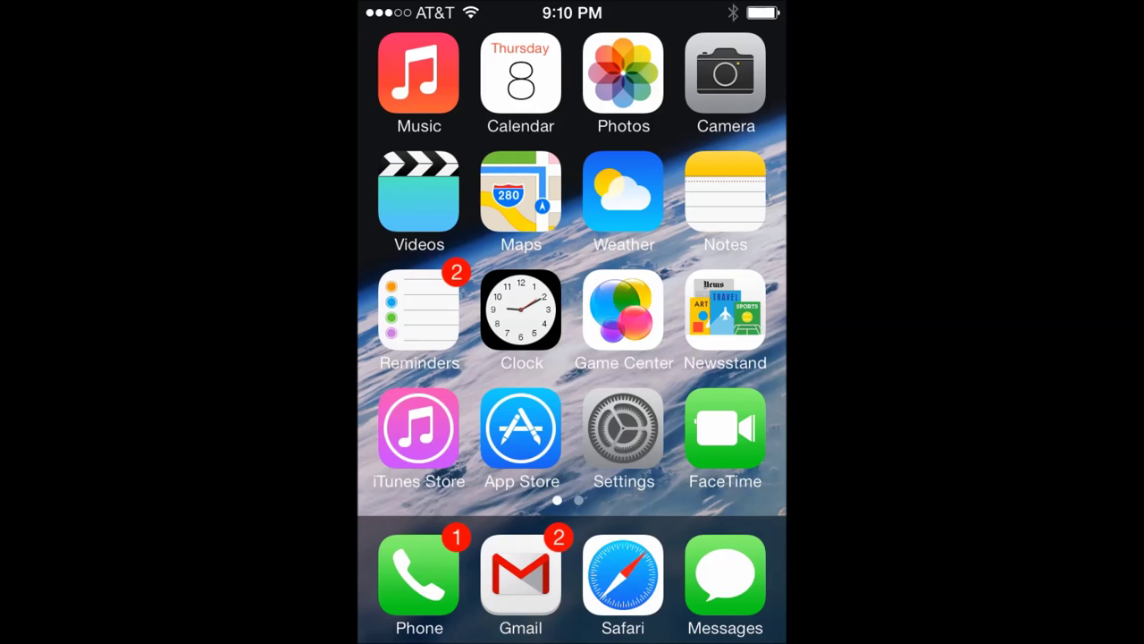
Open the Sounds page in the iPhone's Settings and look through its sounds and vibration patterns.
{"action": "left_click", "coordinate": [623, 427]}
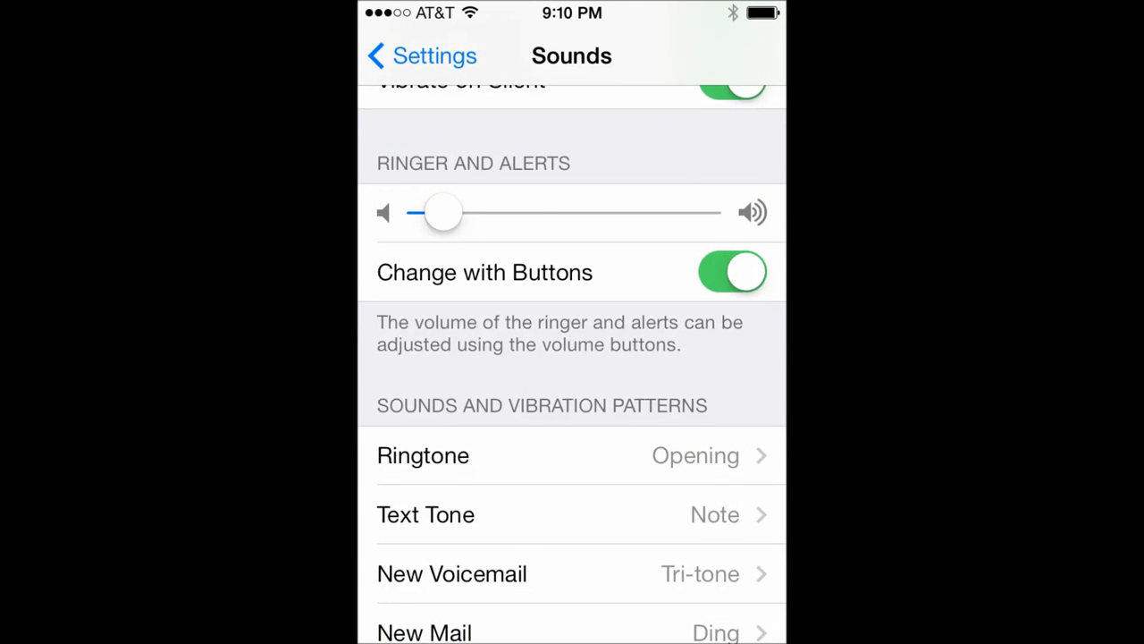
{"action": "left_click", "coordinate": [420, 55]}
{"action": "scroll", "coordinate": [613, 485], "scroll_direction": "up", "scroll_amount": 5}
{"action": "left_click_drag", "start_coordinate": [613, 485], "coordinate": [674, 134]}
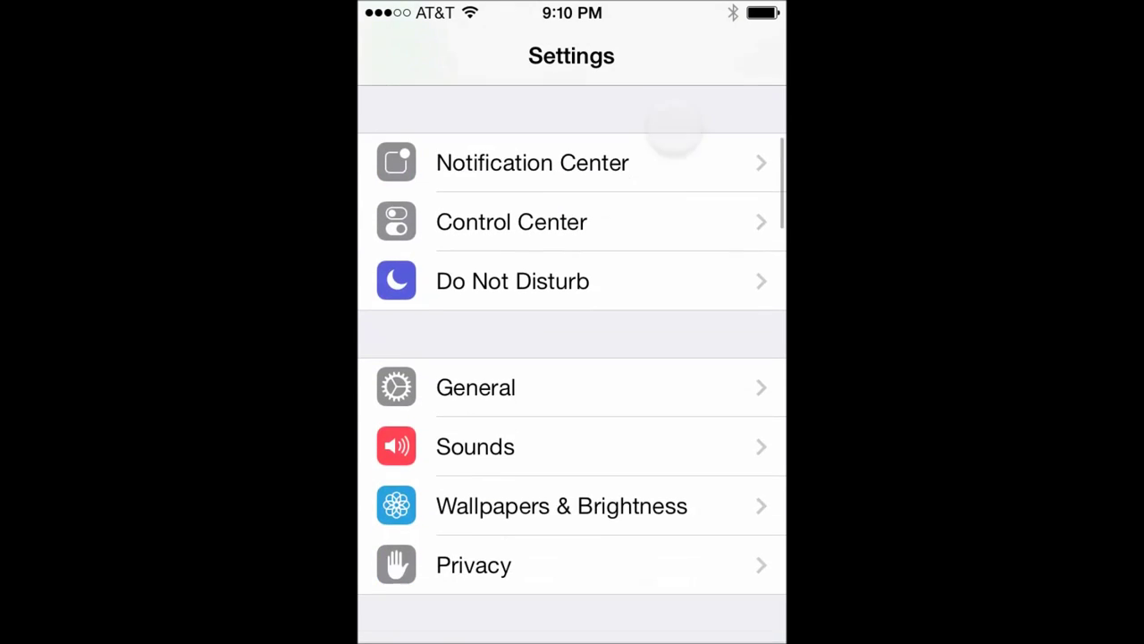
{"action": "left_click", "coordinate": [567, 362]}
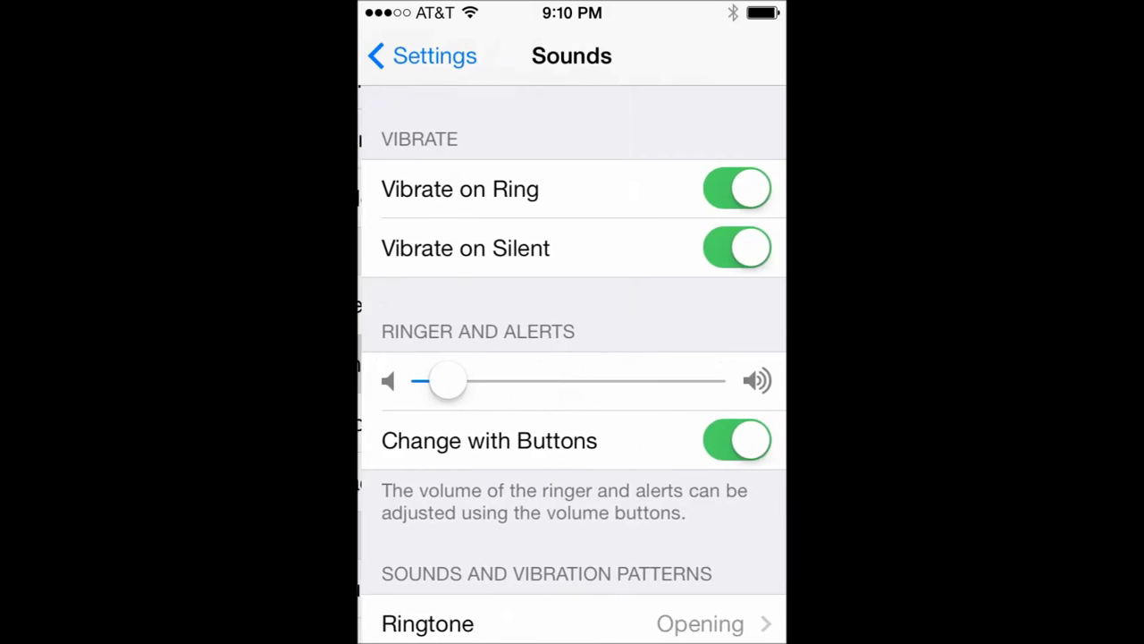
{"action": "left_click_drag", "start_coordinate": [654, 443], "coordinate": [658, 242]}
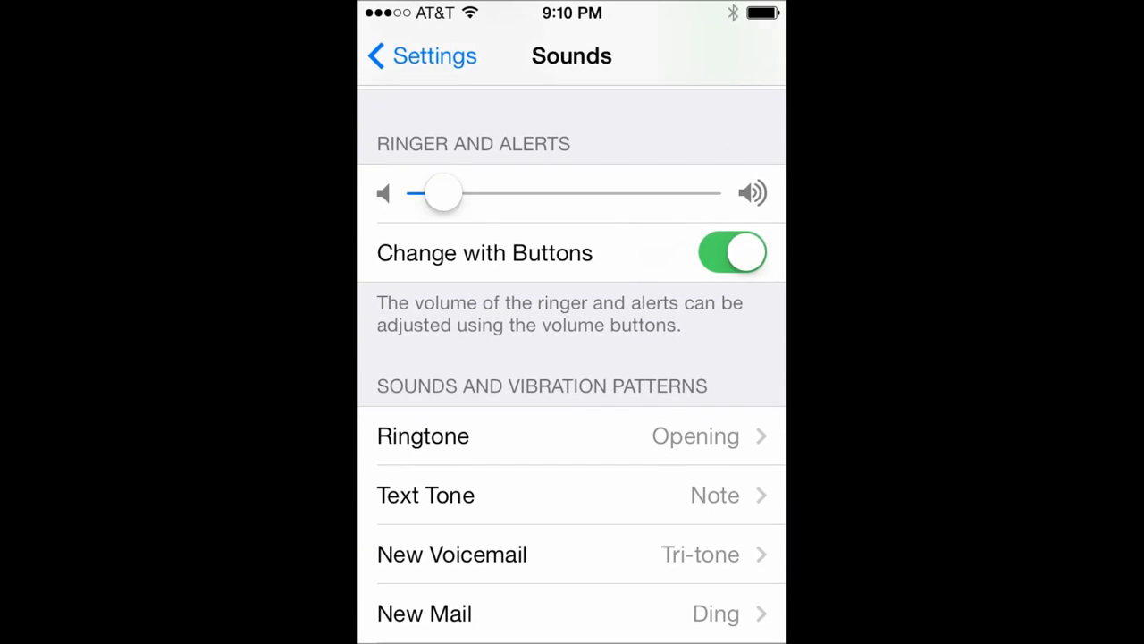
{"action": "left_click_drag", "start_coordinate": [664, 461], "coordinate": [667, 248]}
{"action": "left_click_drag", "start_coordinate": [661, 448], "coordinate": [659, 361]}
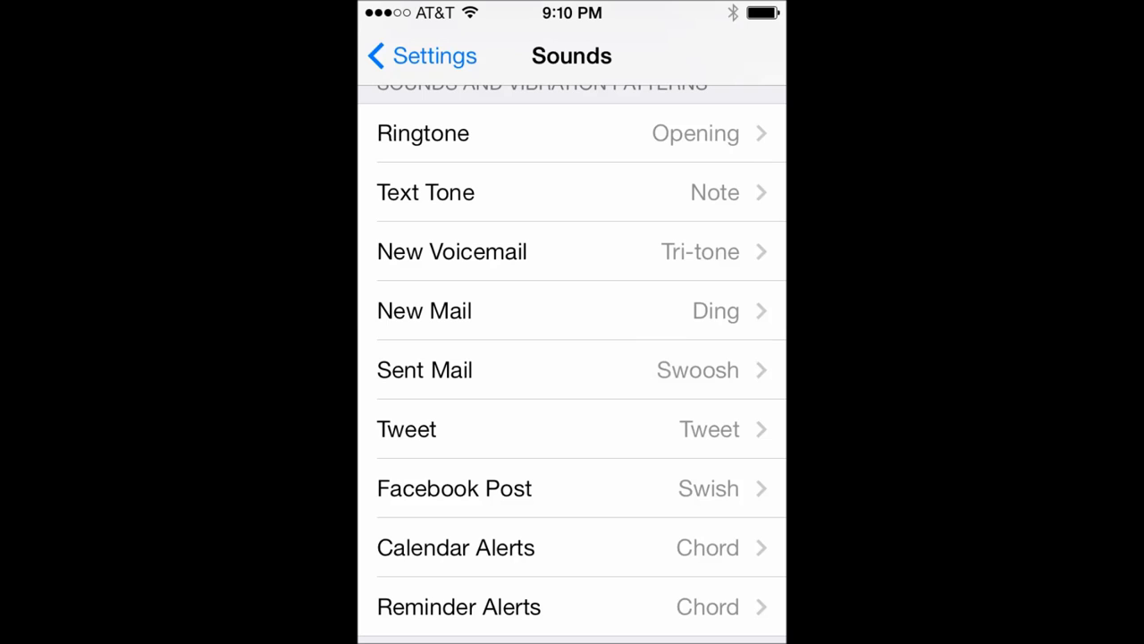
{"action": "left_click_drag", "start_coordinate": [613, 293], "coordinate": [608, 360]}
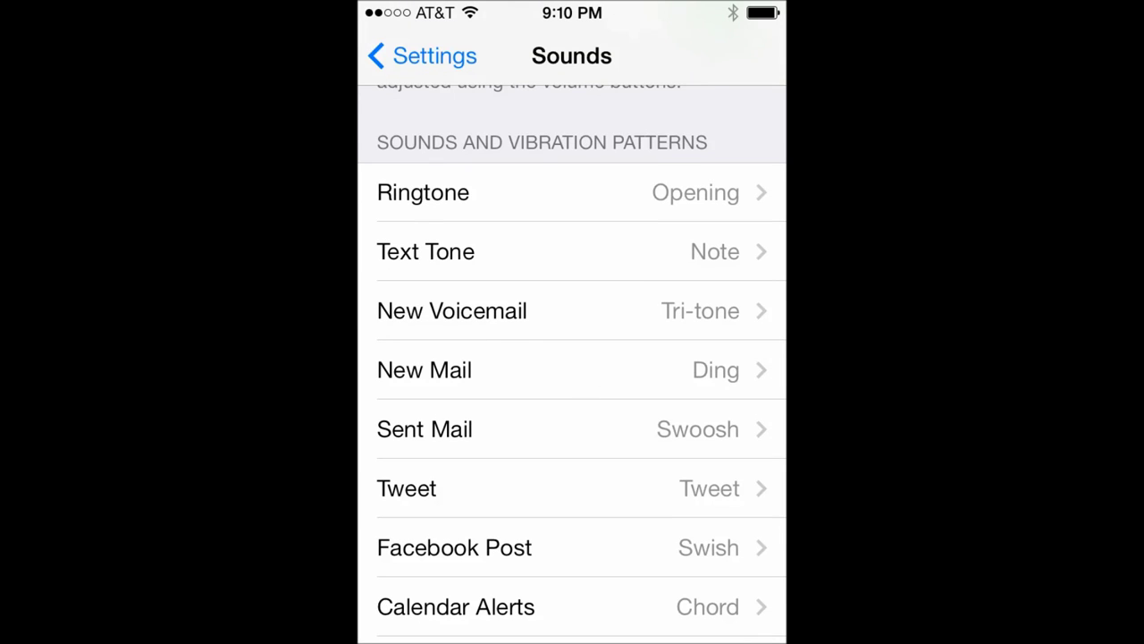
Preview the default Opening ringtone, set Addams Family as the iPhone's ringtone, and return to the main Settings list.
{"action": "left_click", "coordinate": [510, 189]}
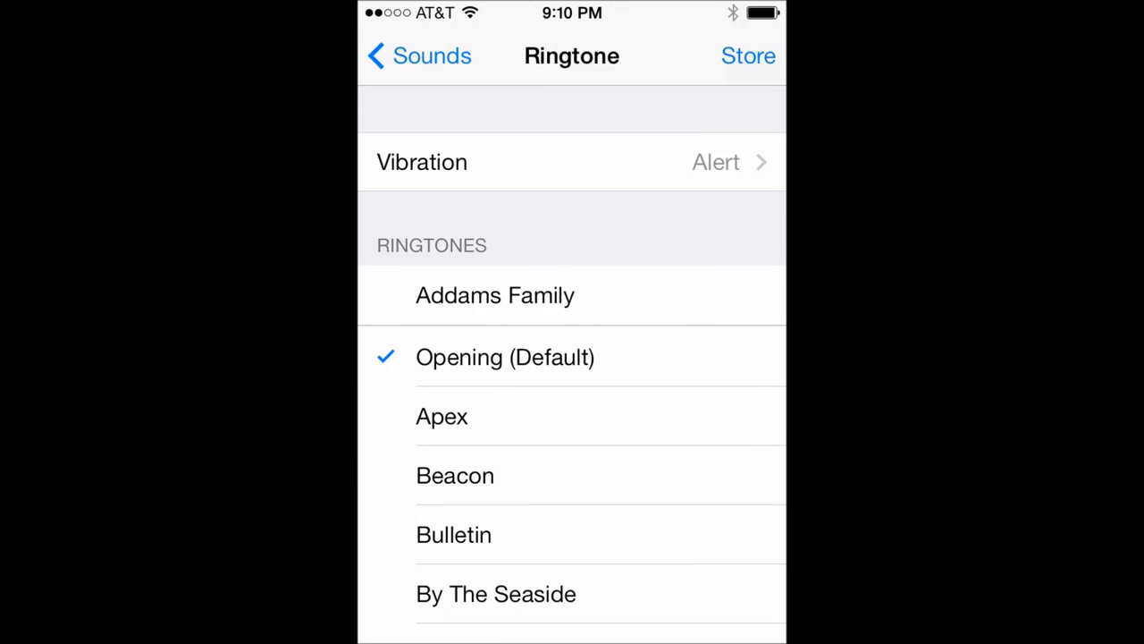
{"action": "left_click", "coordinate": [562, 359]}
{"action": "left_click", "coordinate": [542, 360]}
{"action": "left_click", "coordinate": [495, 295]}
{"action": "left_click", "coordinate": [527, 295]}
{"action": "left_click", "coordinate": [420, 56]}
{"action": "left_click", "coordinate": [417, 55]}
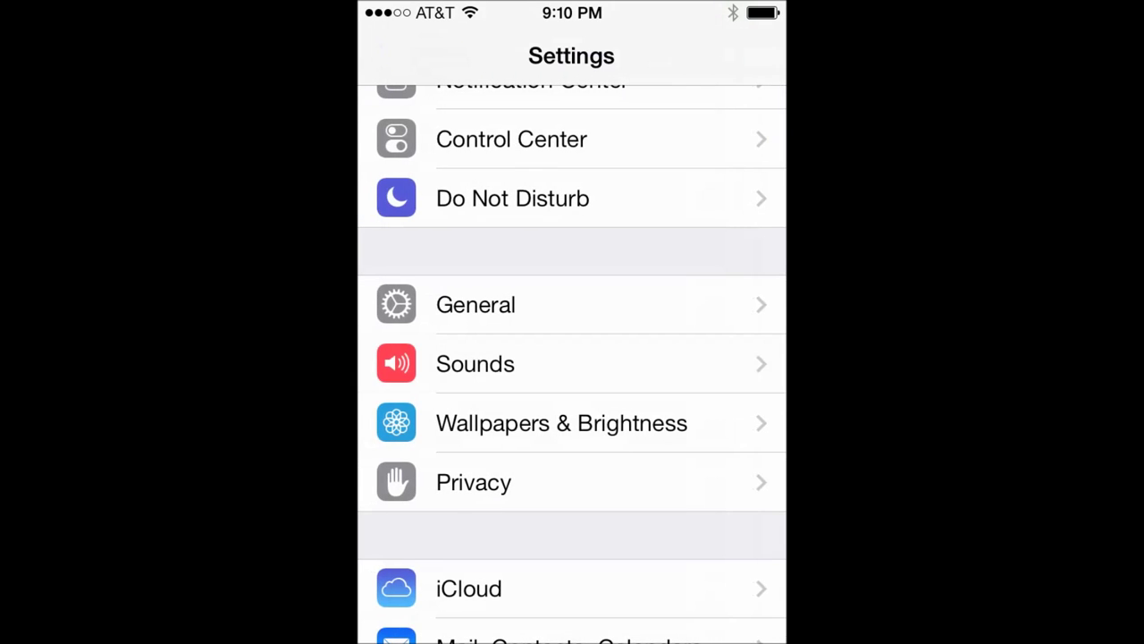
Leave Settings for the home screen and reopen the Sounds settings to check the assigned ringtone.
{"action": "key", "text": "super+shift+h"}
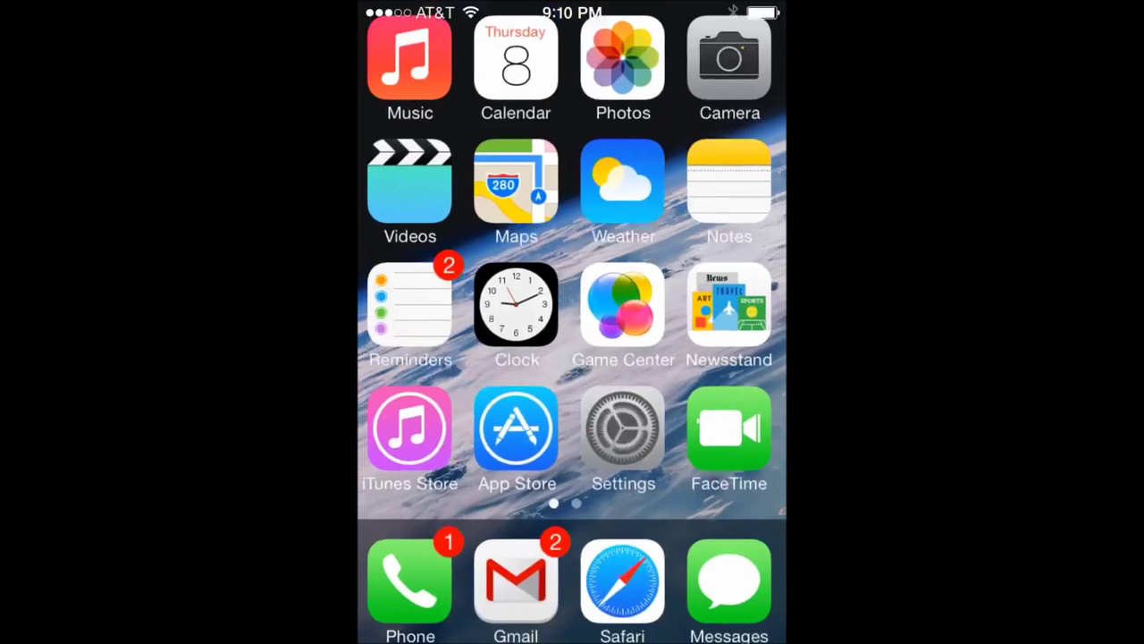
{"action": "left_click", "coordinate": [621, 421]}
{"action": "left_click", "coordinate": [500, 363]}
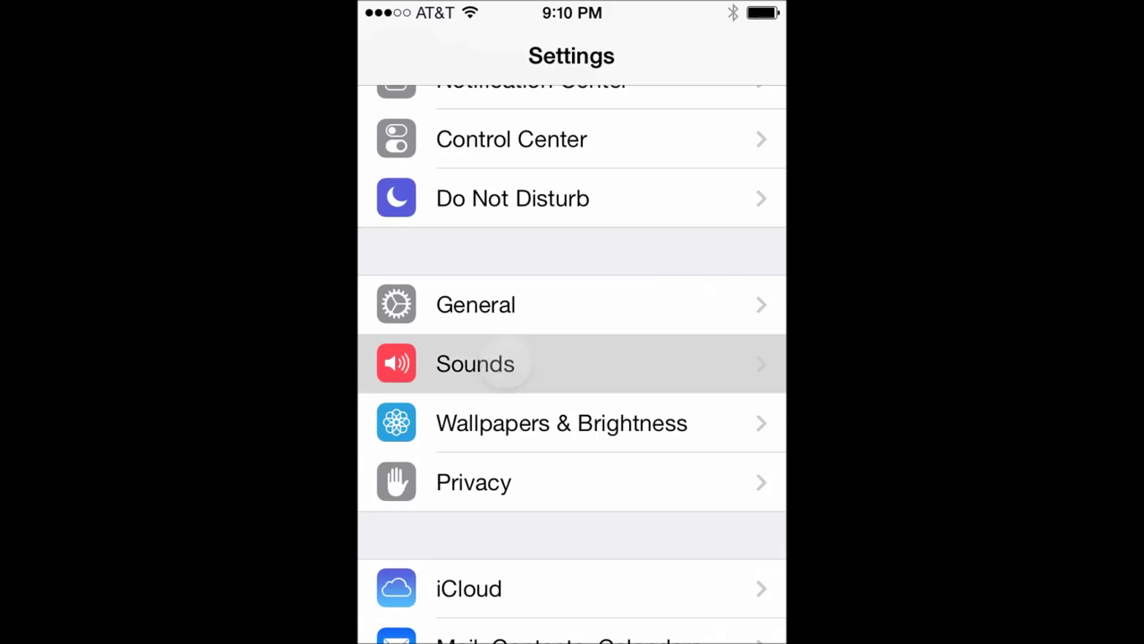
{"action": "left_click_drag", "start_coordinate": [637, 487], "coordinate": [639, 287]}
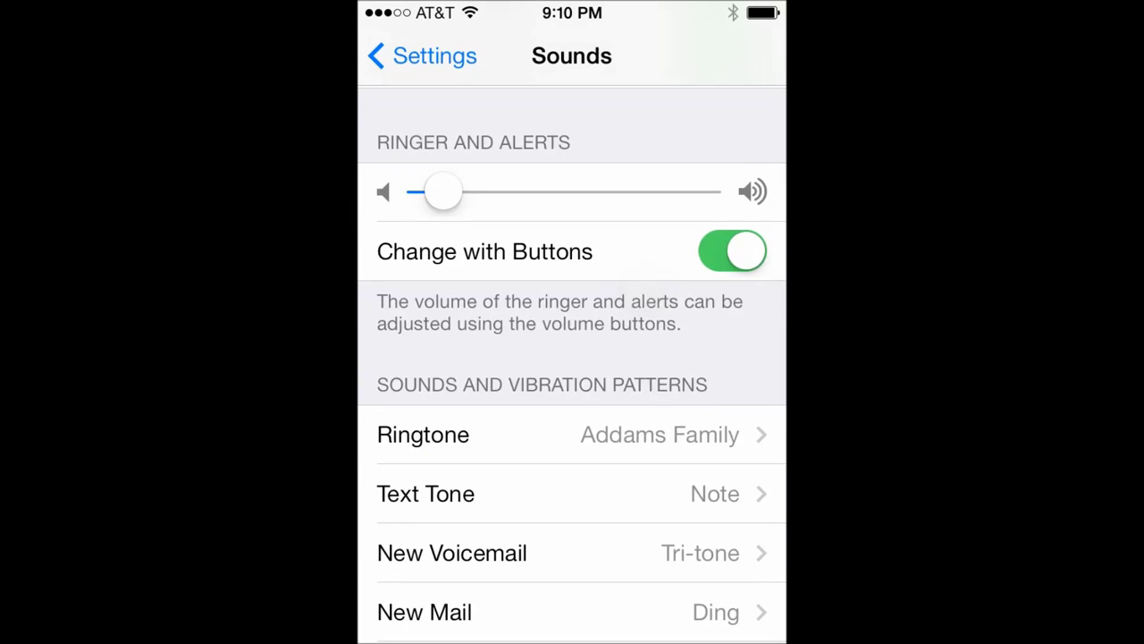